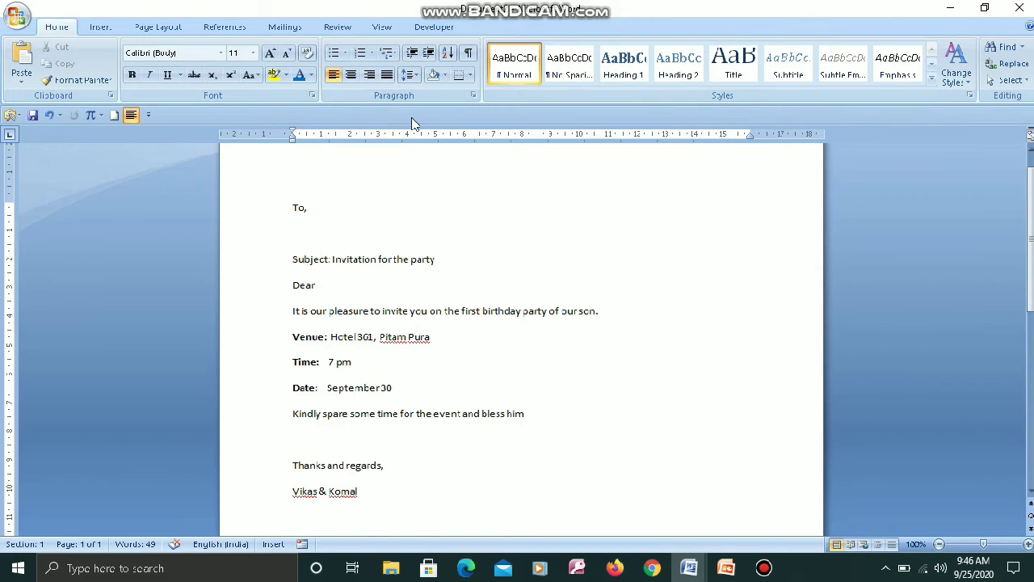
Switch to the Mailings ribbon to show Word's mail-merge tools.
left_click(284, 27)
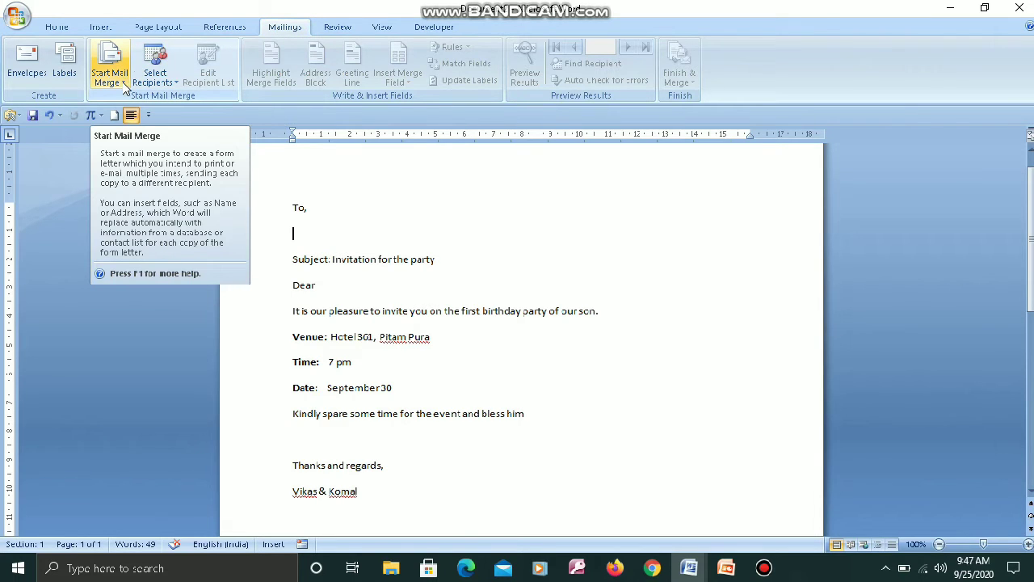
Launch the Step by Step Mail Merge Wizard from the Start Mail Merge list.
left_click(124, 87)
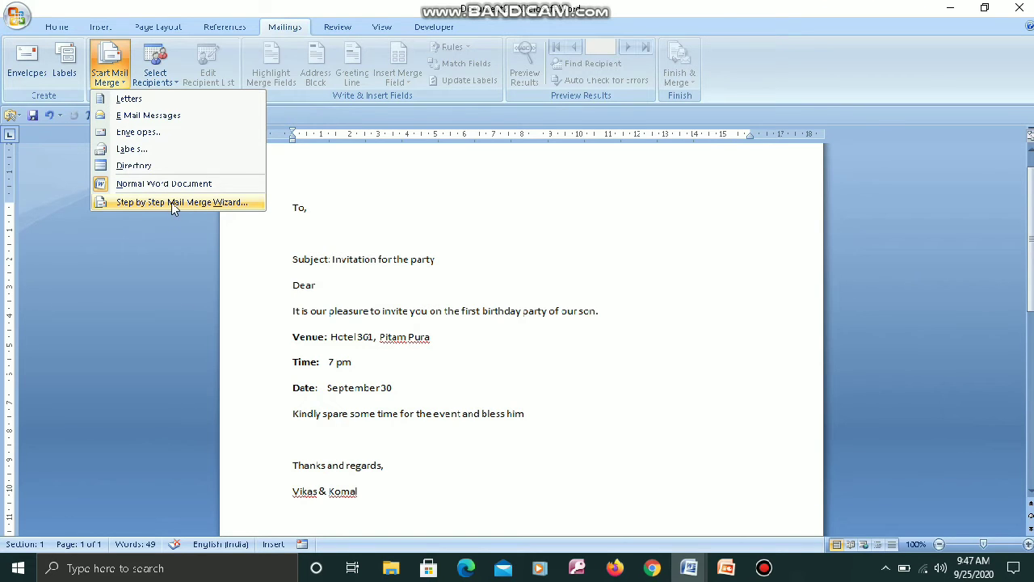
left_click(171, 202)
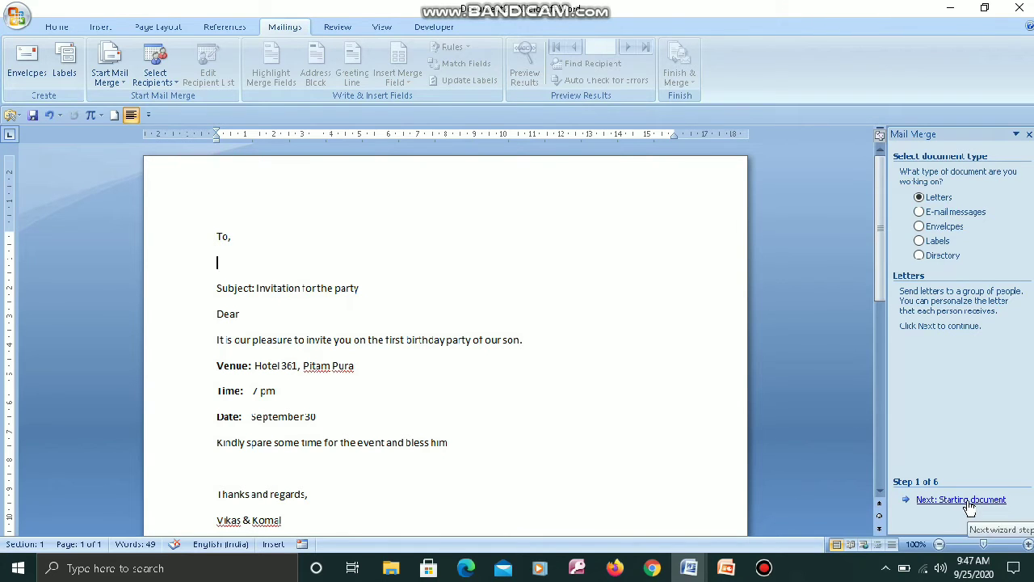
Keep Letters as the document type and advance to the starting-document step.
left_click(968, 500)
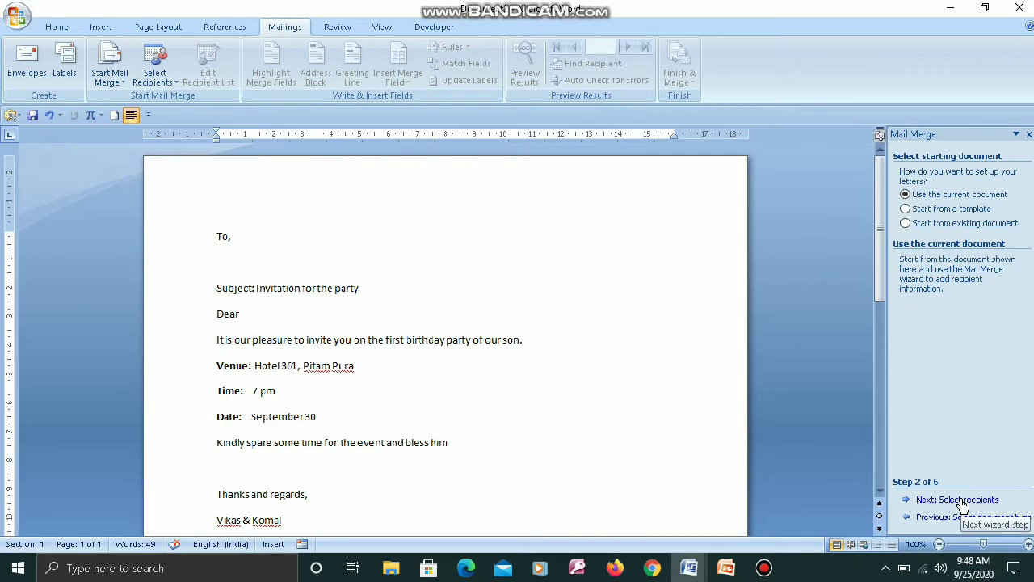
Keep Use the current document and advance to recipient selection.
left_click(961, 501)
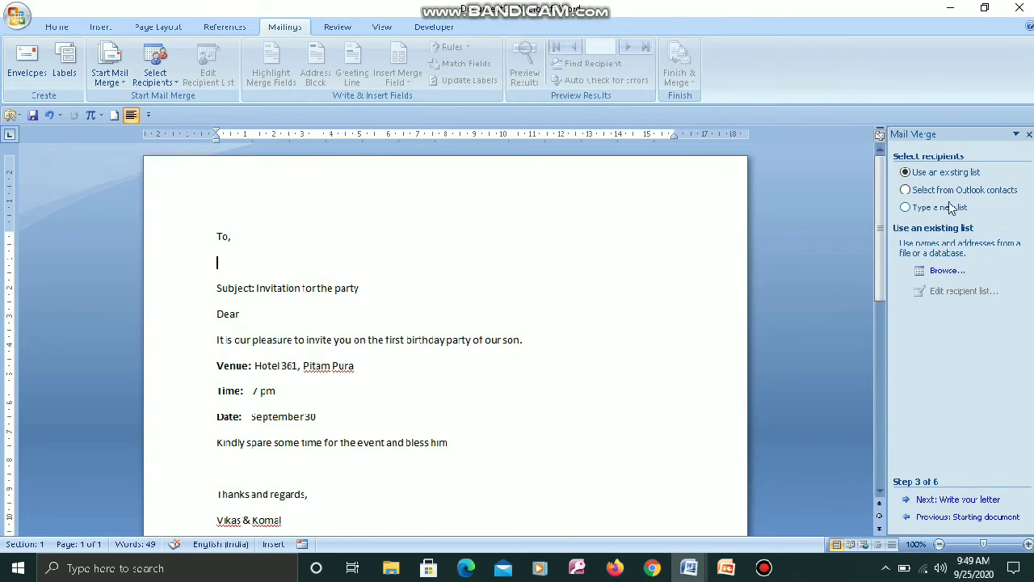
Choose Type a new list as the recipient source and create a new address list.
left_click(906, 208)
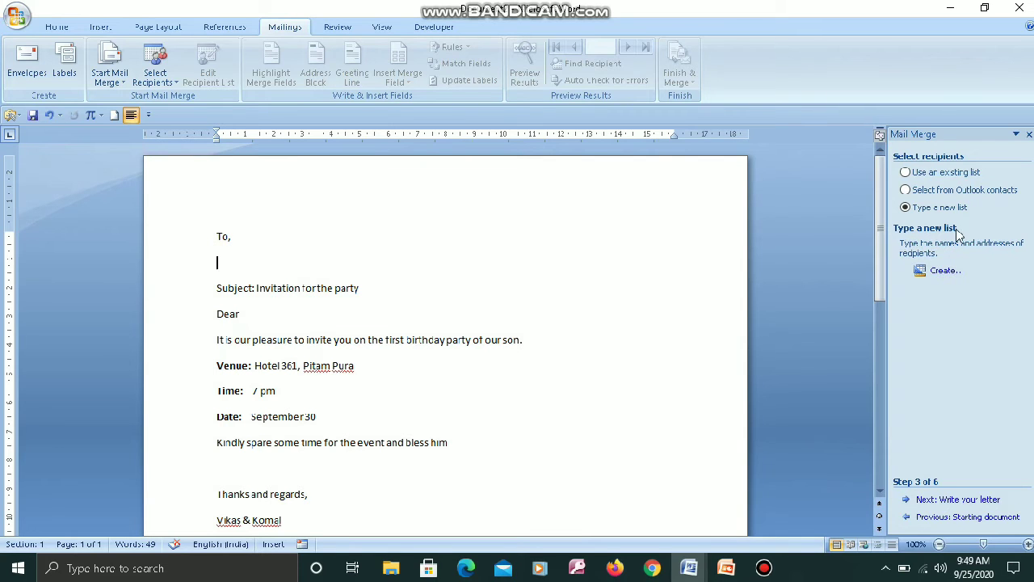
left_click(945, 273)
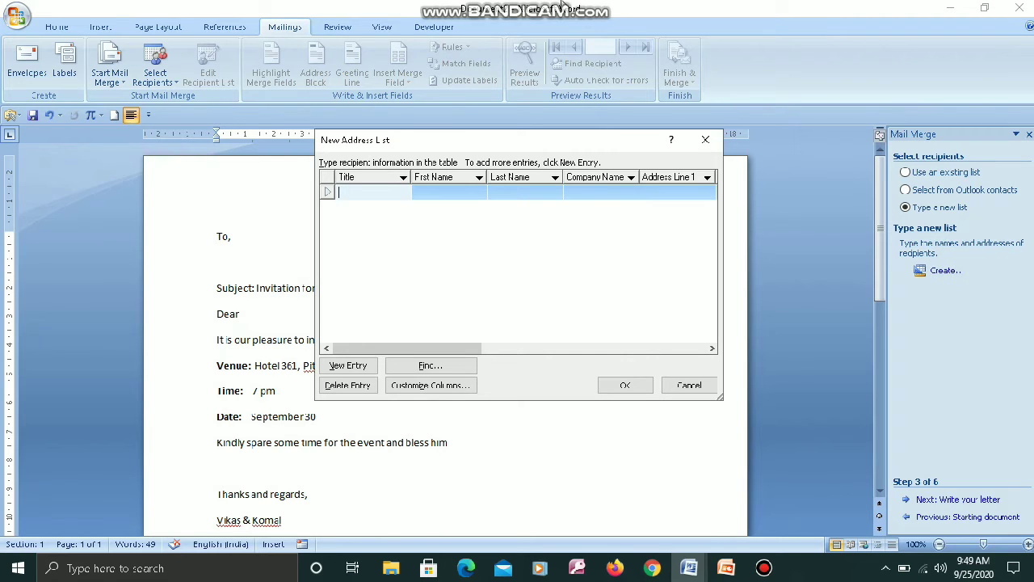
Enter the first recipient's title, first and last name, street address and city.
mouse_move(559, 7)
type("M")
key("shift+Tab")
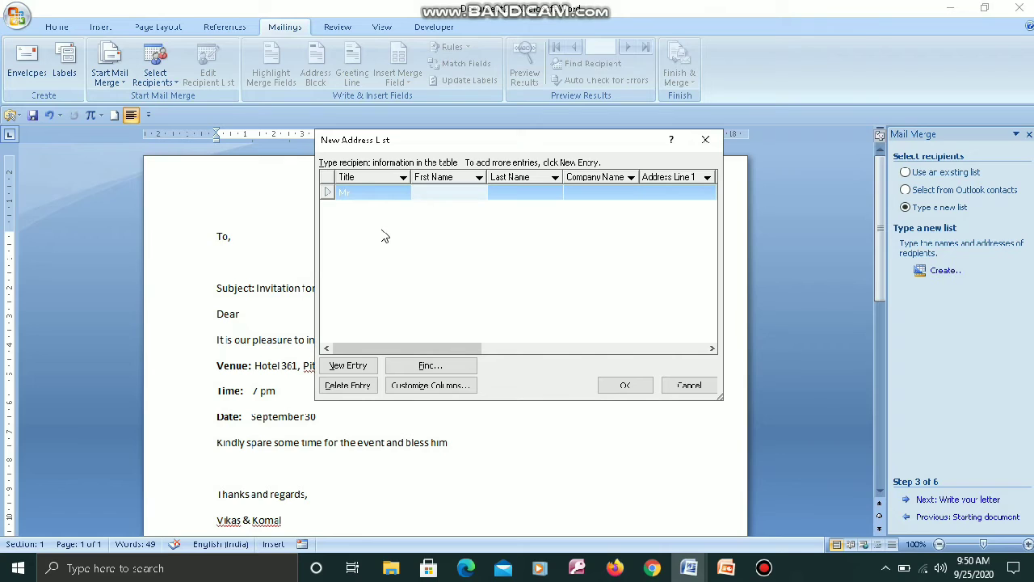
key("Tab")
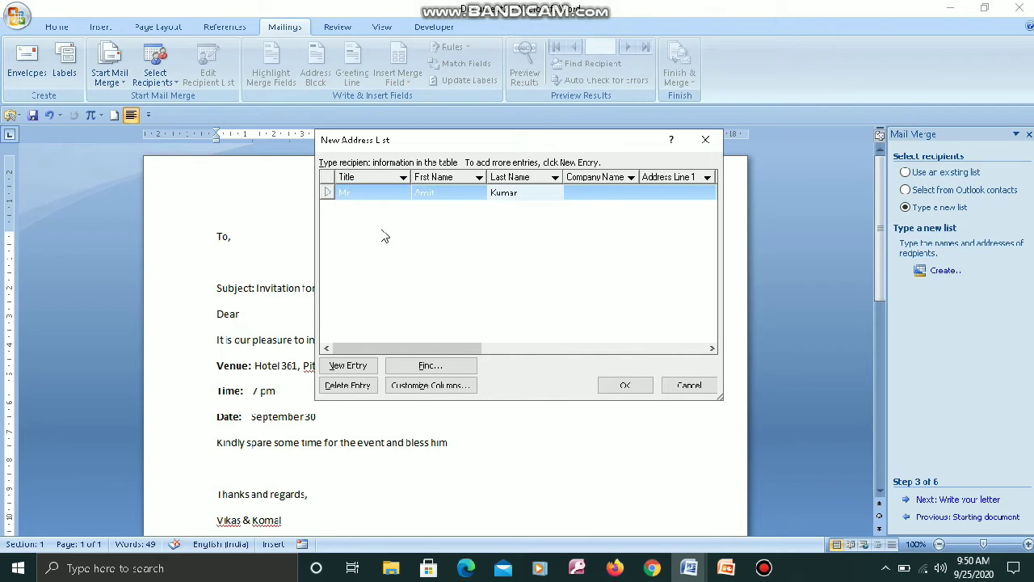
key("Tab")
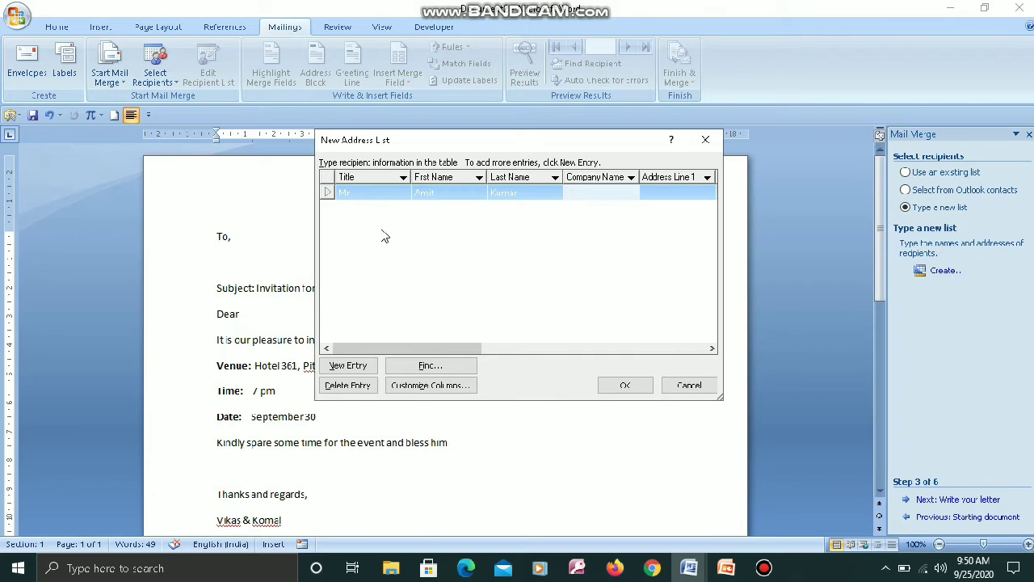
key("Tab")
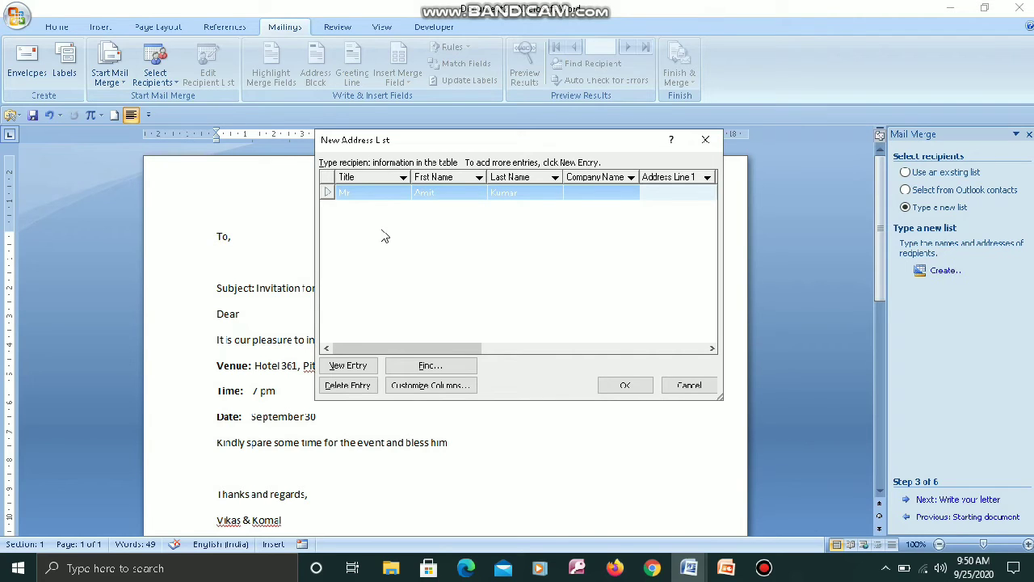
type("S.S Nagar")
key("Tab")
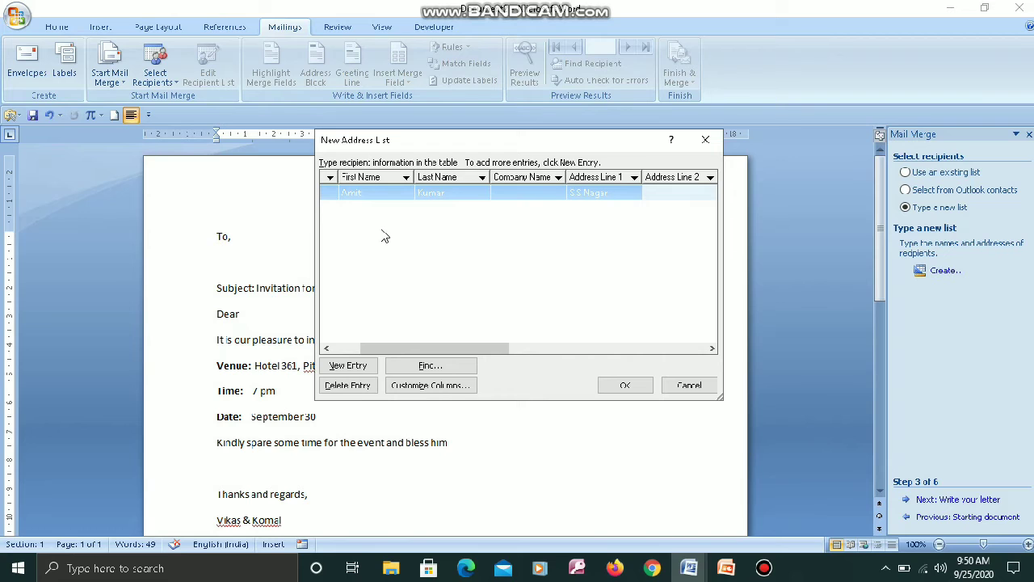
key("Tab")
type("A")
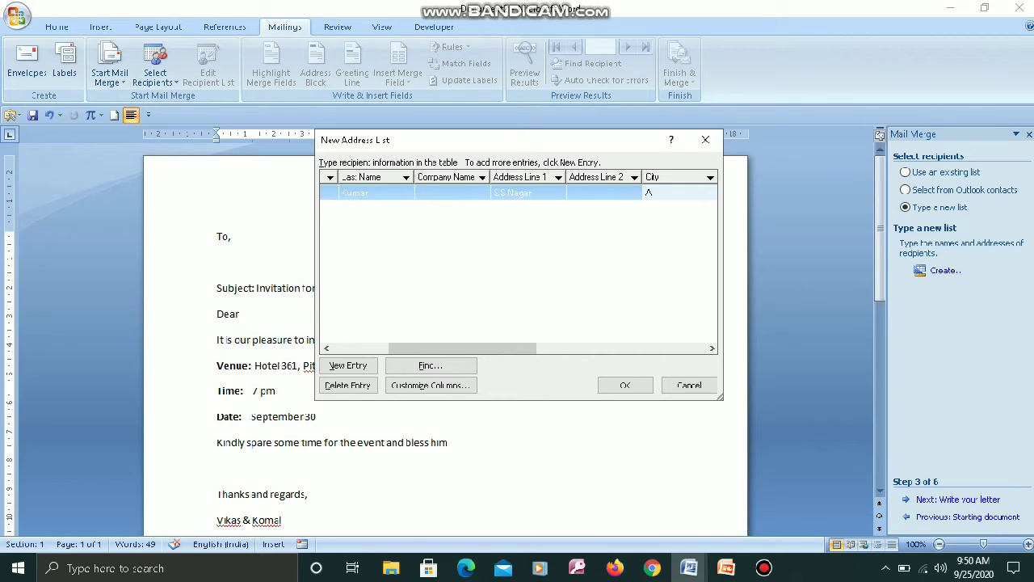
type("ligarh")
Add the first recipient's state, ZIP code, country, home and work phones and e-mail, then start a new row.
key("Tab")
type("UP")
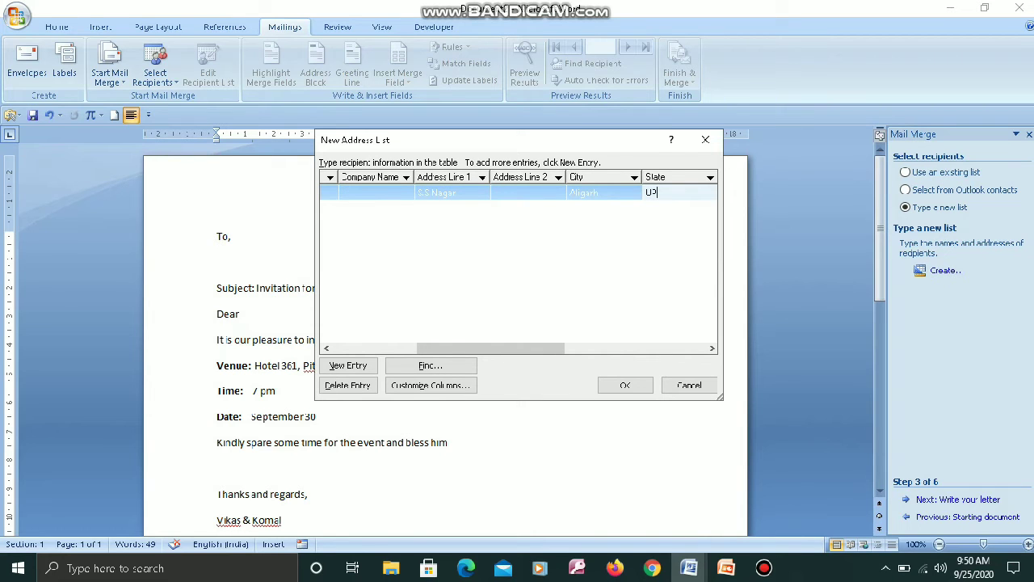
key("Tab")
type("202")
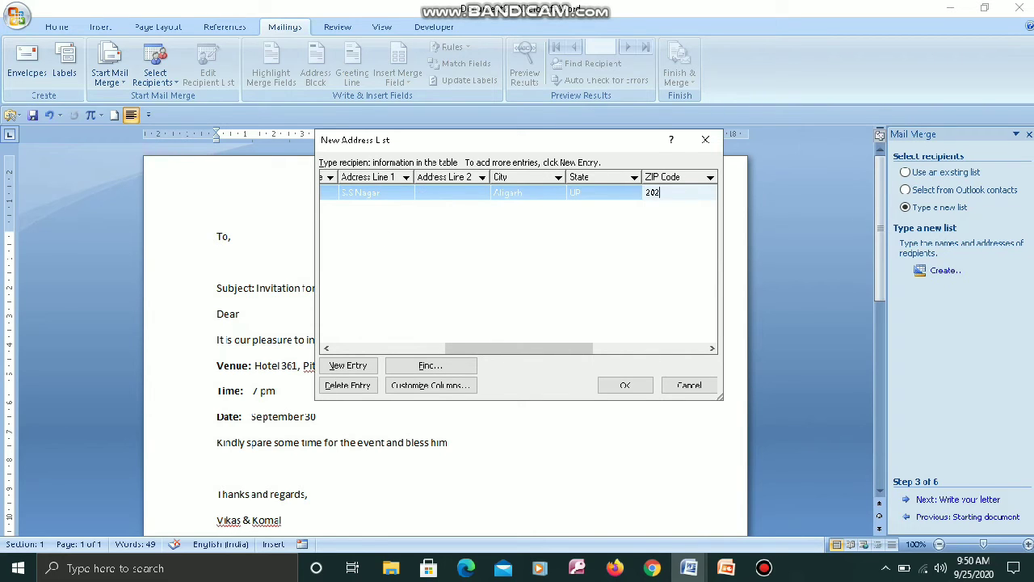
type("0002")
key("Tab")
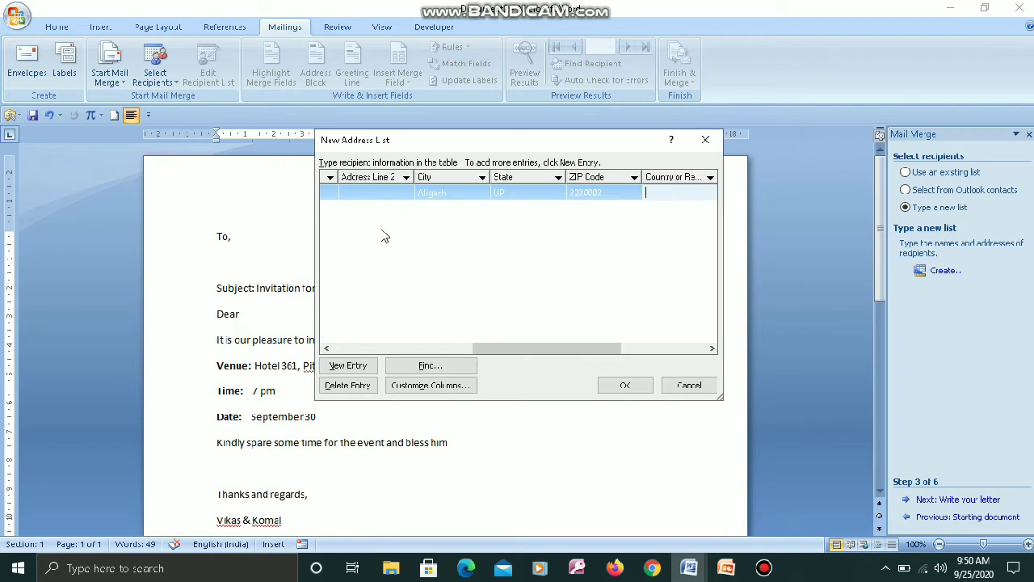
type("India")
key("Tab")
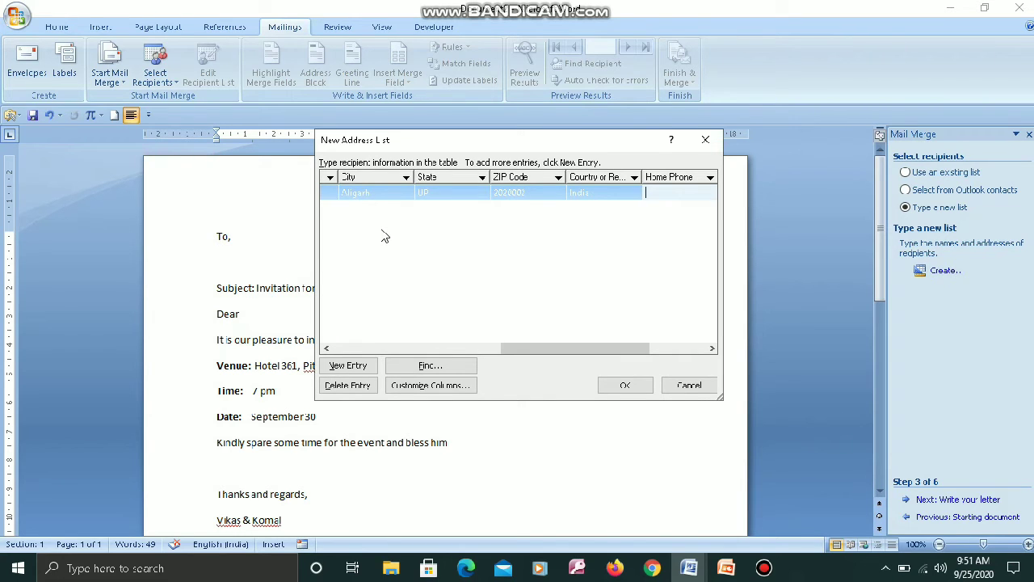
type("1234567")
key("Tab")
type("234567")
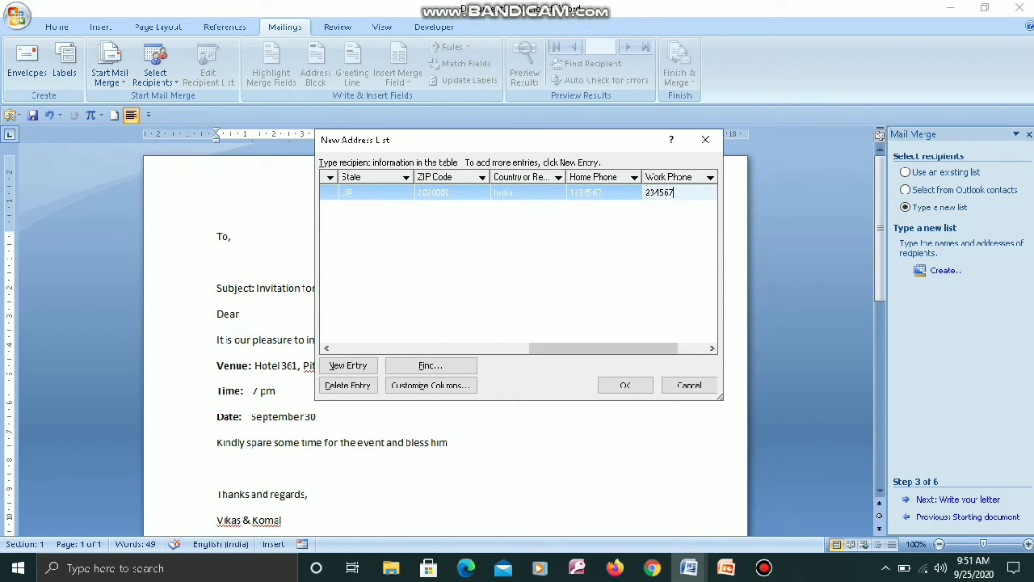
key("Tab")
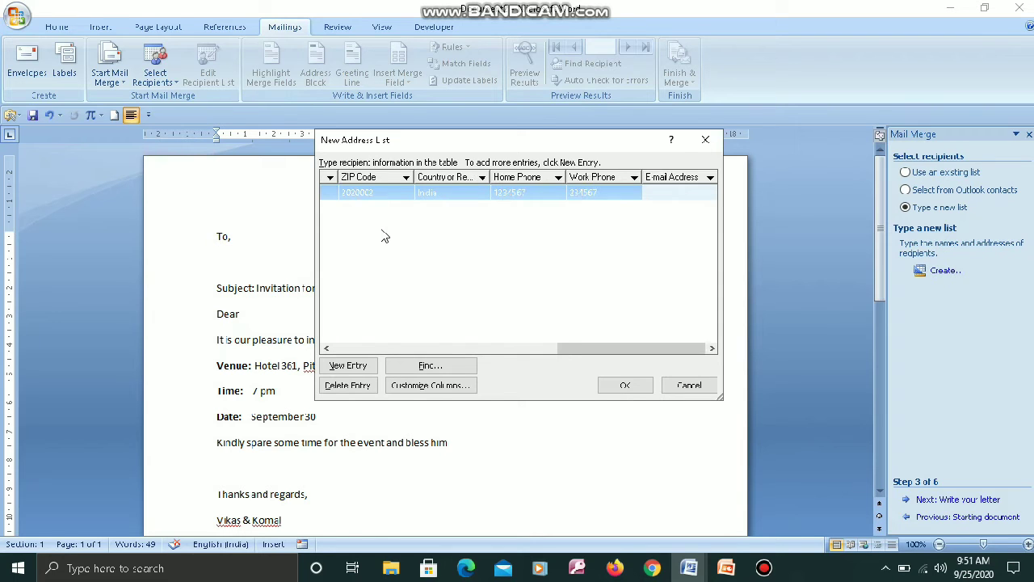
key("Tab")
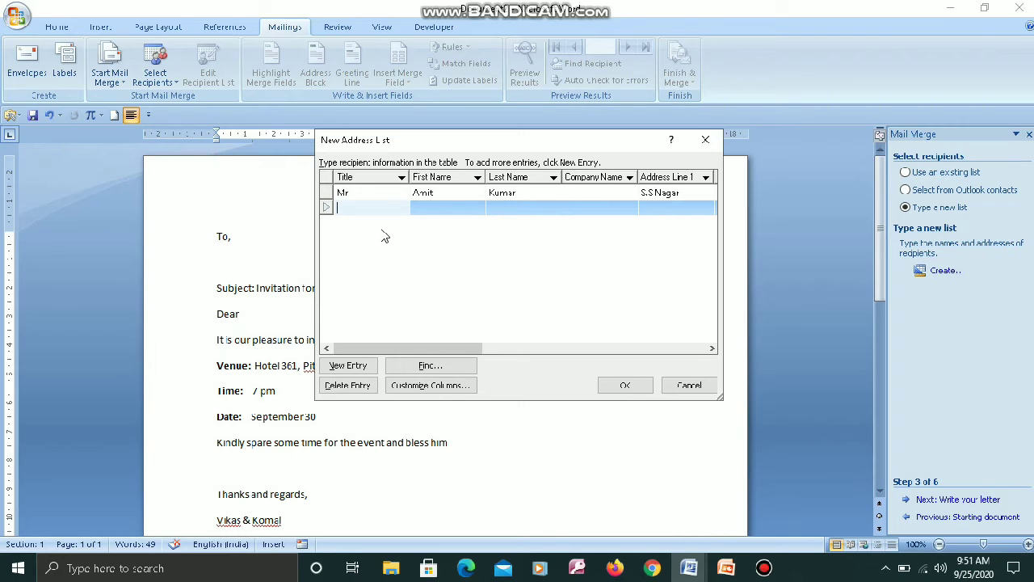
Enter the second recipient's title, first and last name, street address and city.
type("Mr")
key("Tab")
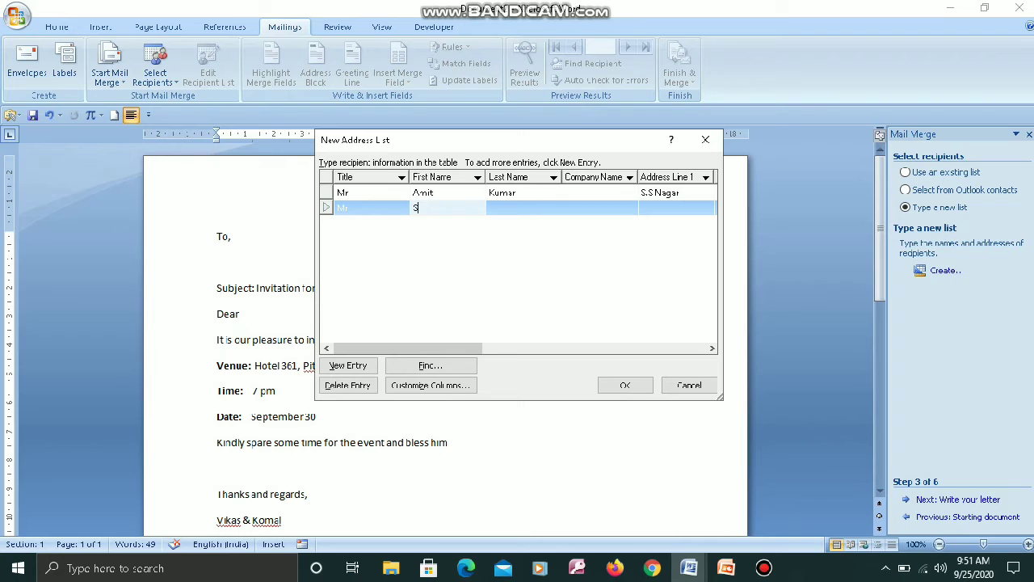
left_click(385, 236)
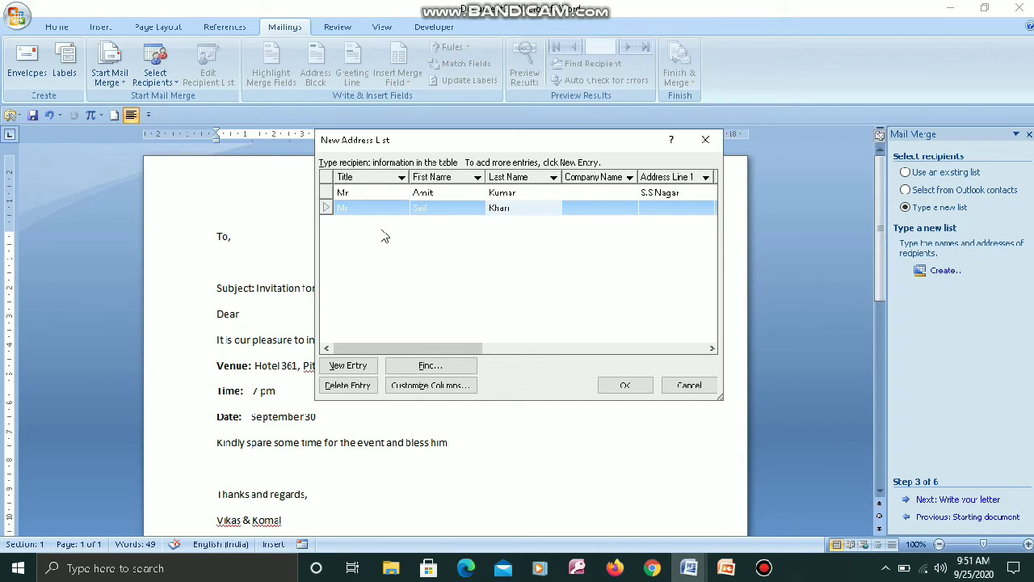
key("Tab")
key("Tab")
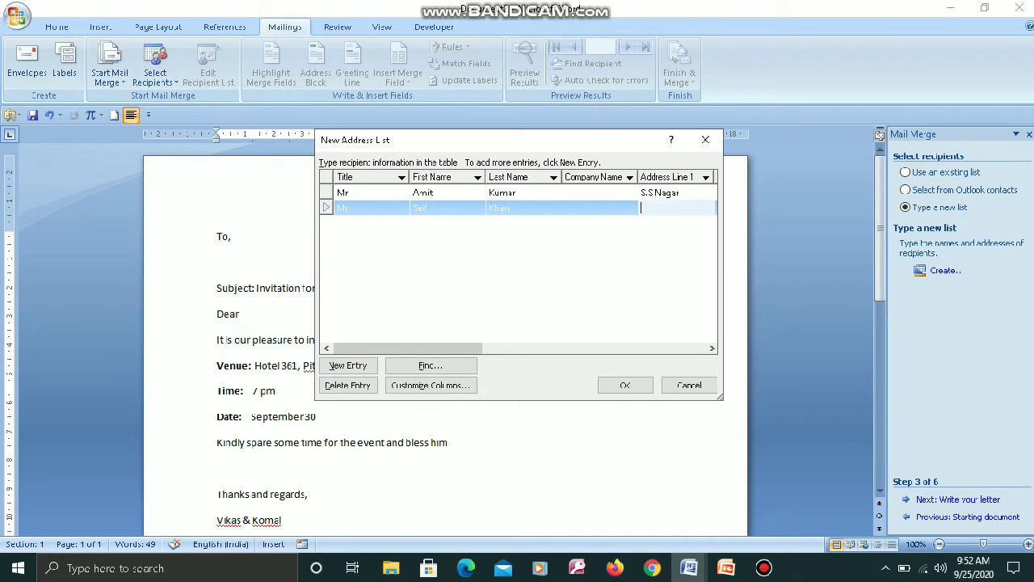
type("Friends colony")
key("Tab")
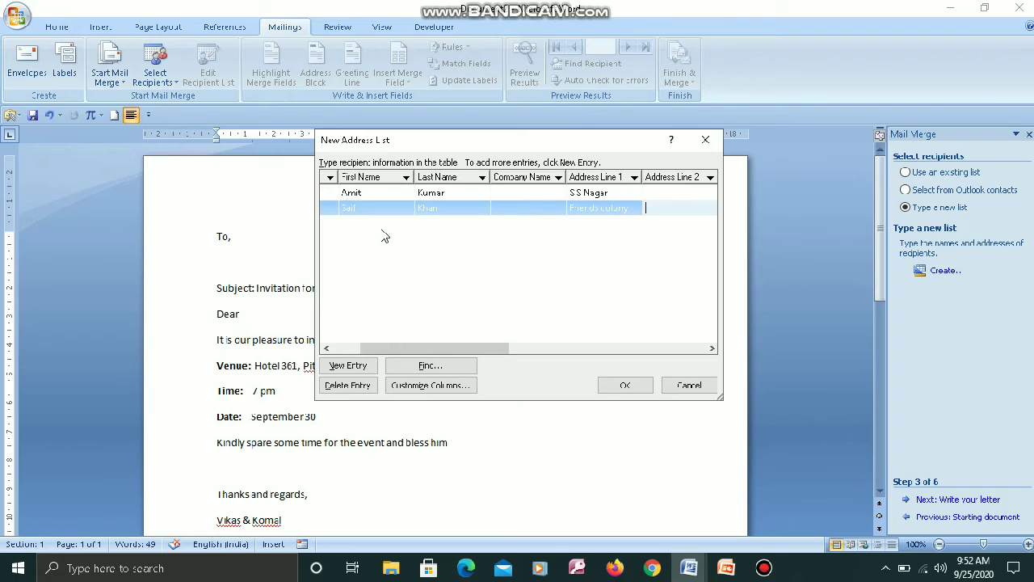
key("Tab")
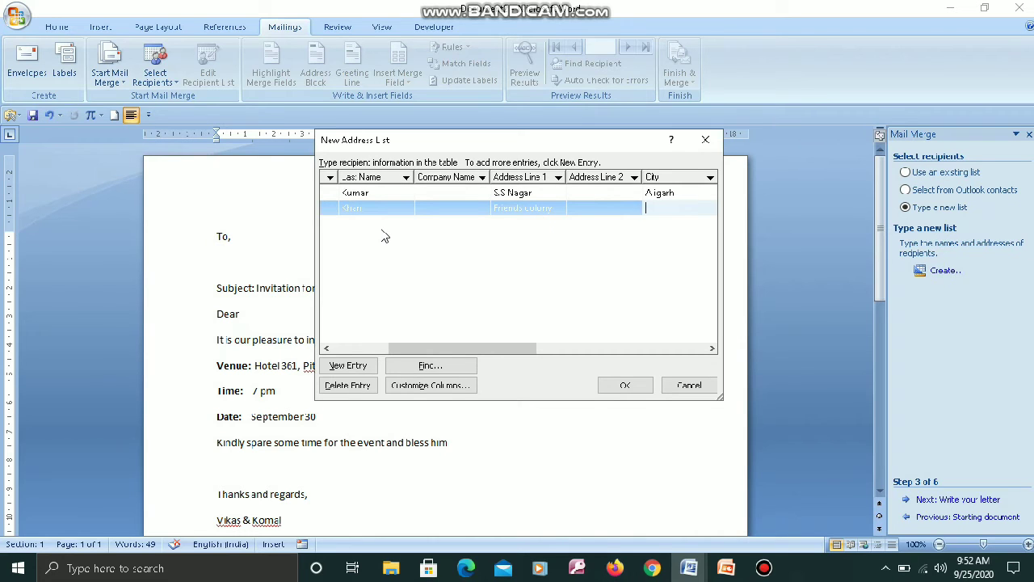
type("Delhi")
Add the second recipient's state, ZIP code, country, home and work phones and e-mail.
key("Tab")
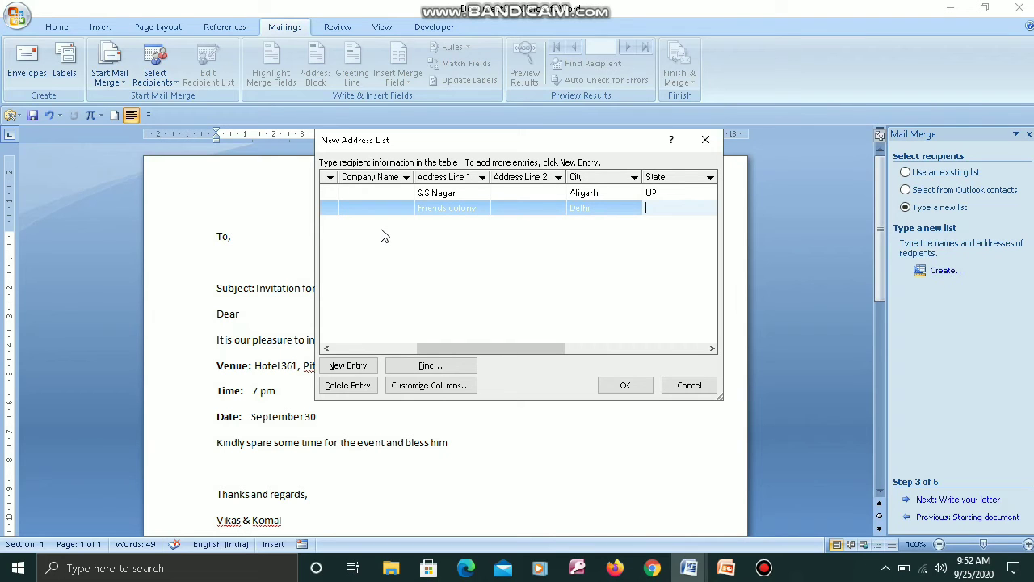
type("Delhi")
key("Tab")
type("123456")
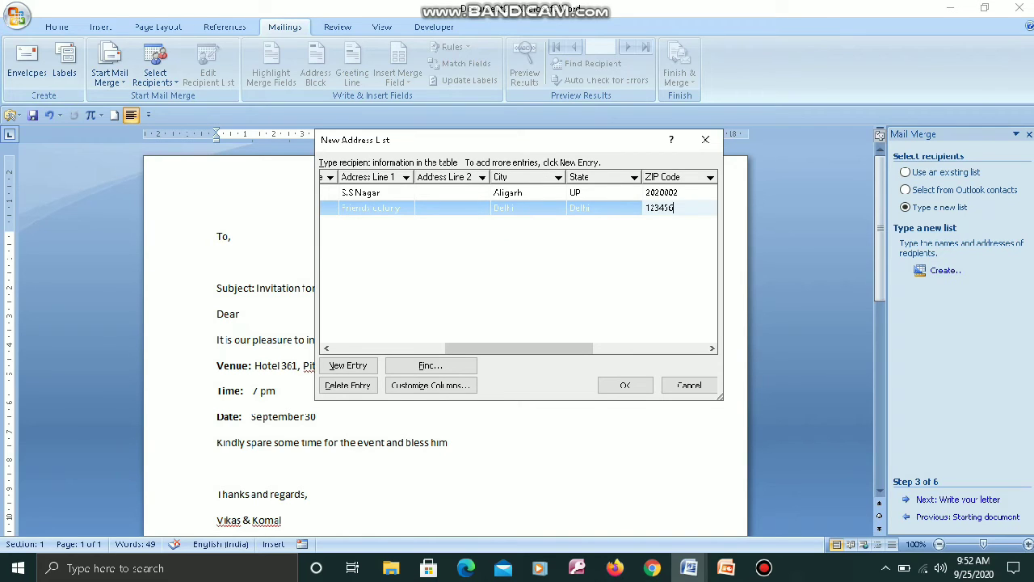
key("Tab")
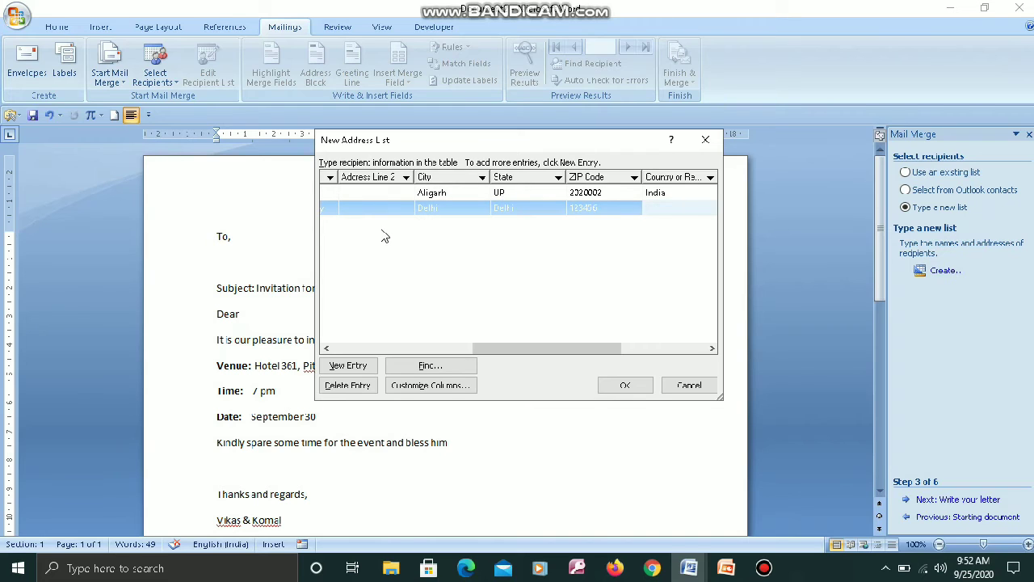
type("Indi")
key("Tab")
type("68686868")
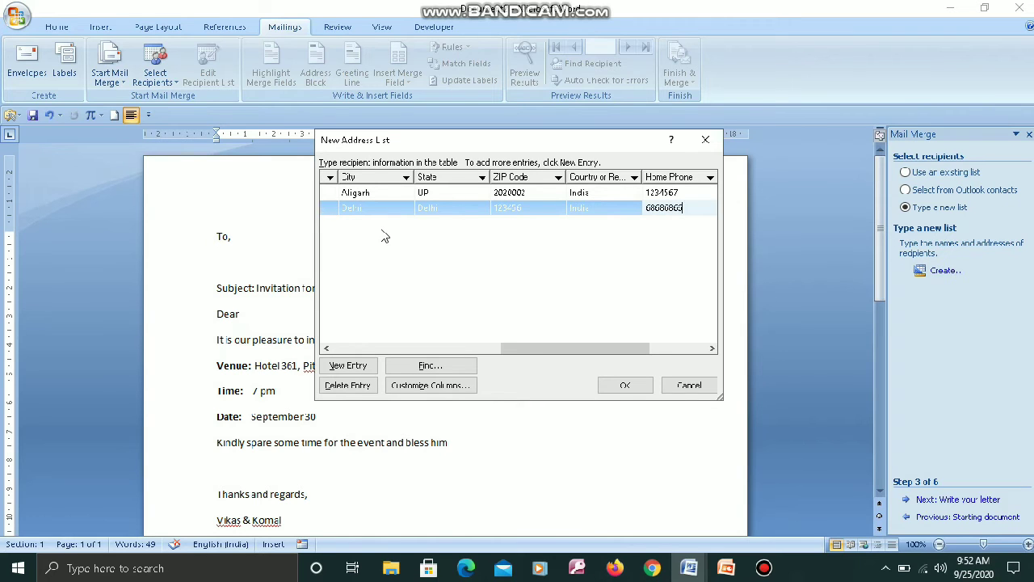
key("Tab")
type("68686868")
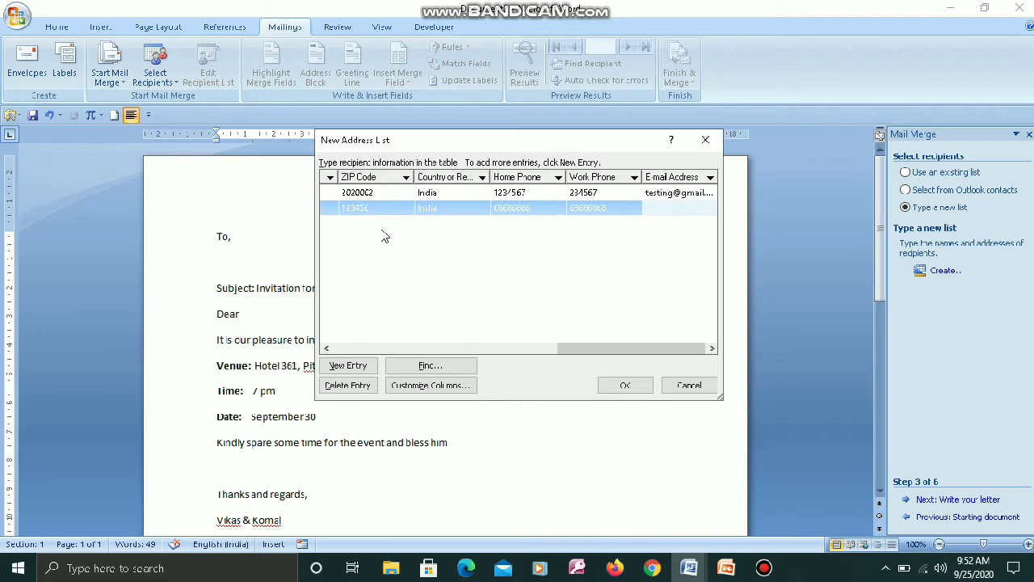
Start a third row with the recipient's title, first and last name, street address and city.
key("Tab")
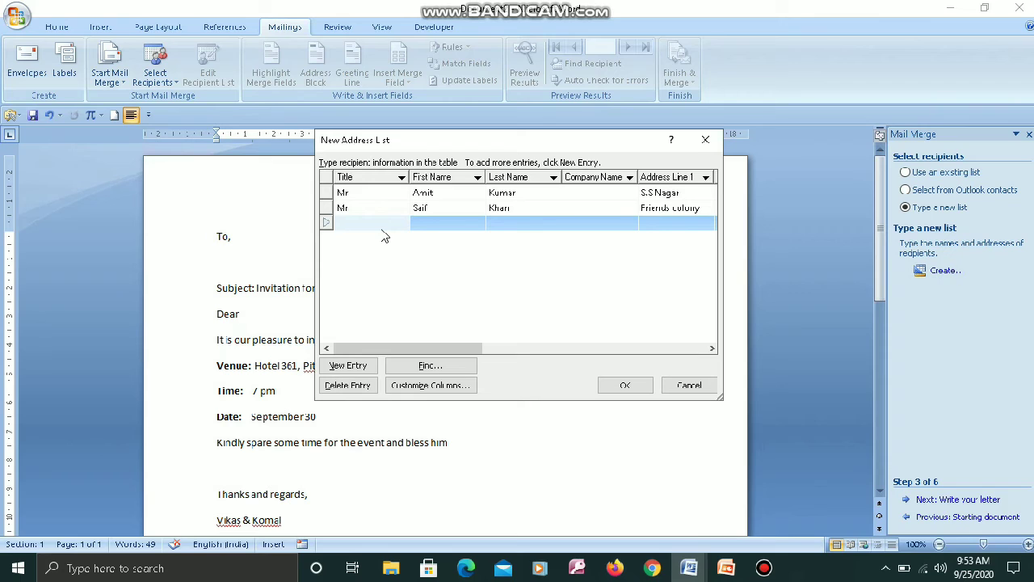
type("Mr")
key("Tab")
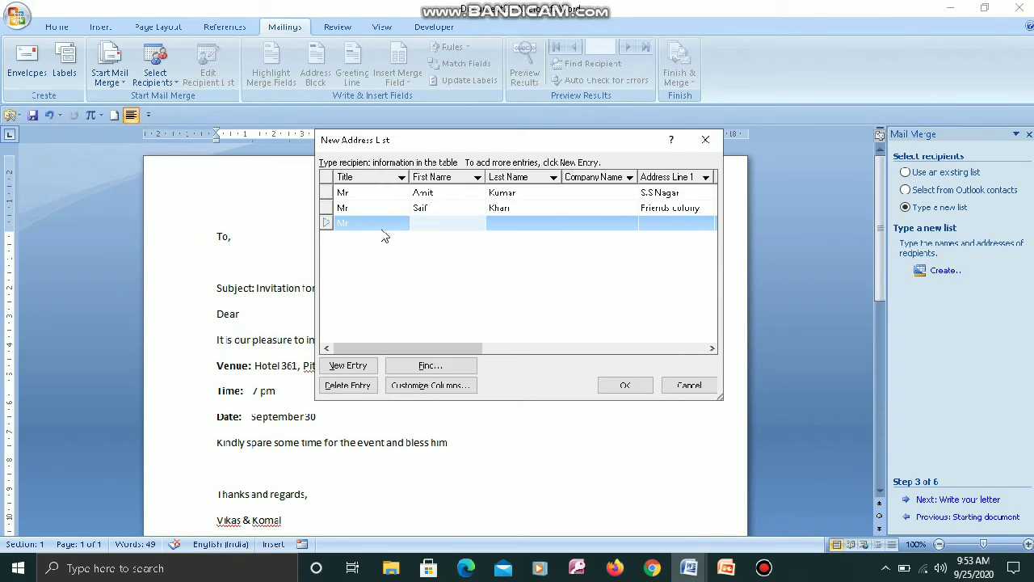
key("Tab")
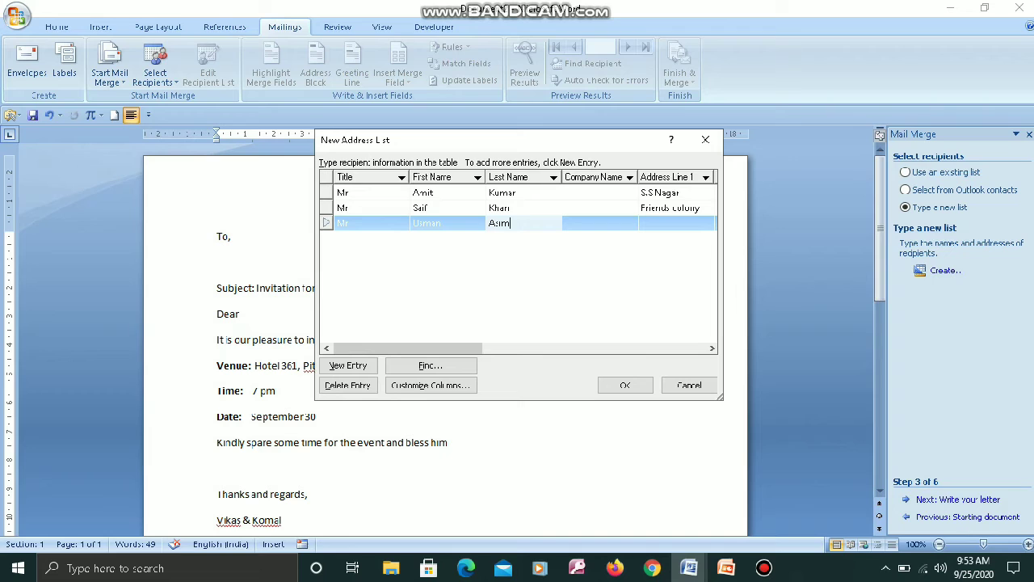
key("Tab")
key("Tab")
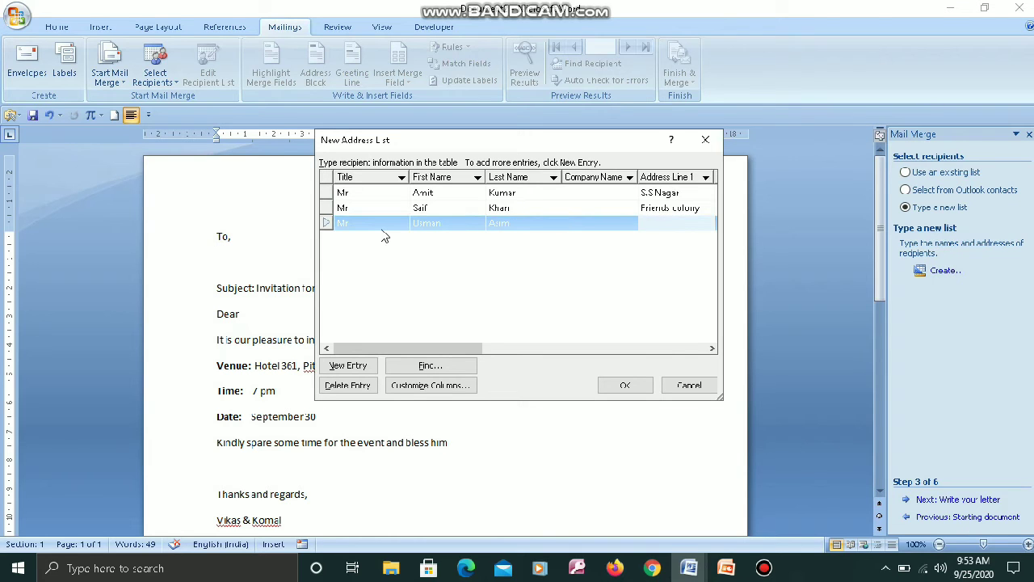
type("S")
type(".S Nagar")
key("Tab")
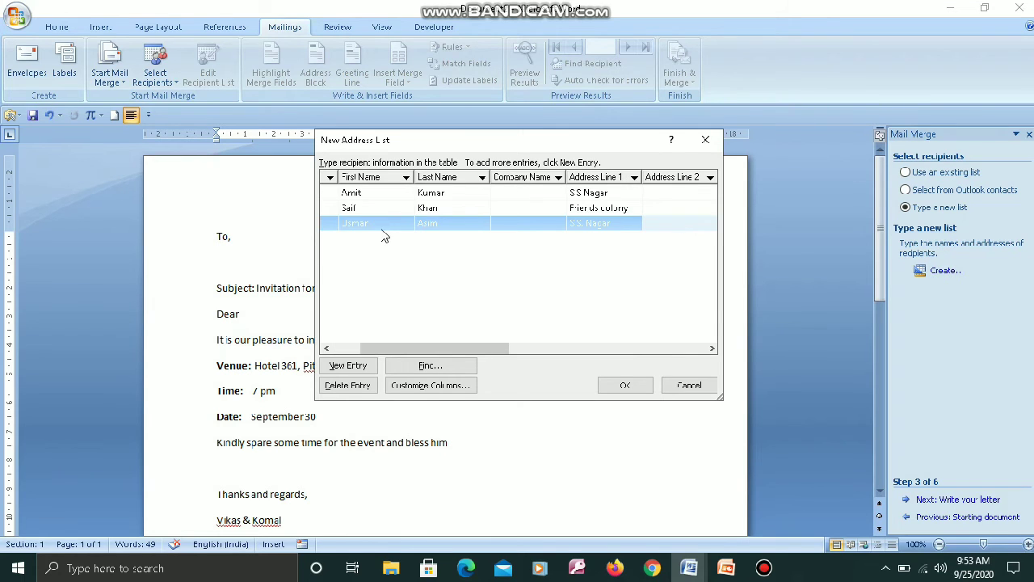
key("Tab")
type("A")
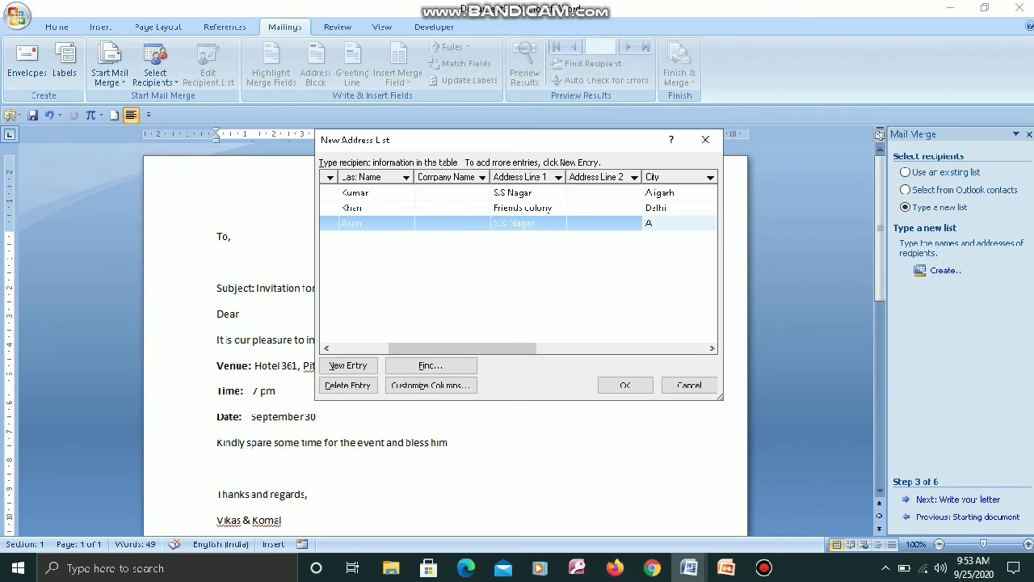
type("ligarh")
Add the third recipient's state, ZIP code, country, phones and e-mail, and confirm the list.
key("Tab")
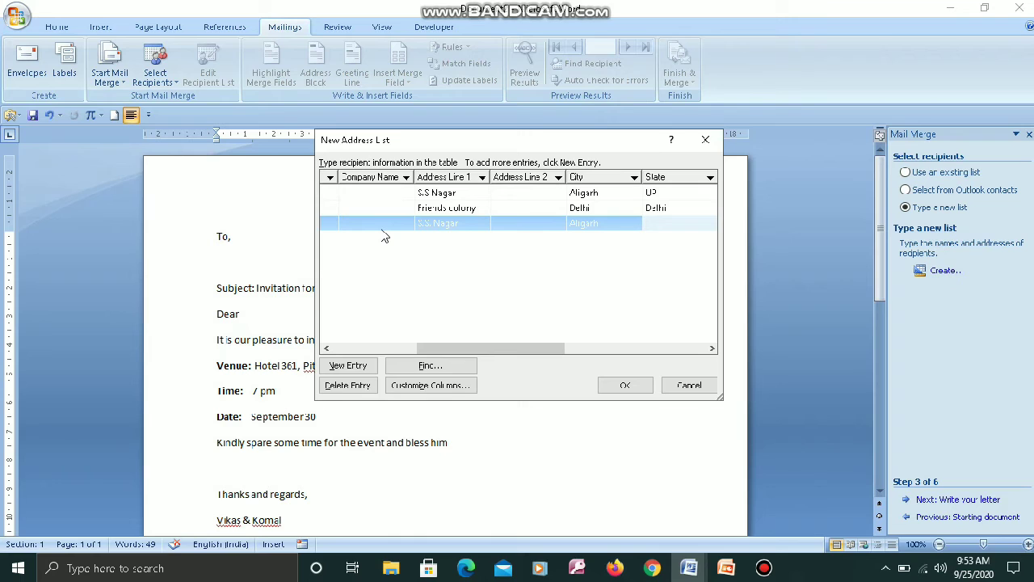
type("UP")
key("Tab")
type("202002")
key("Tab")
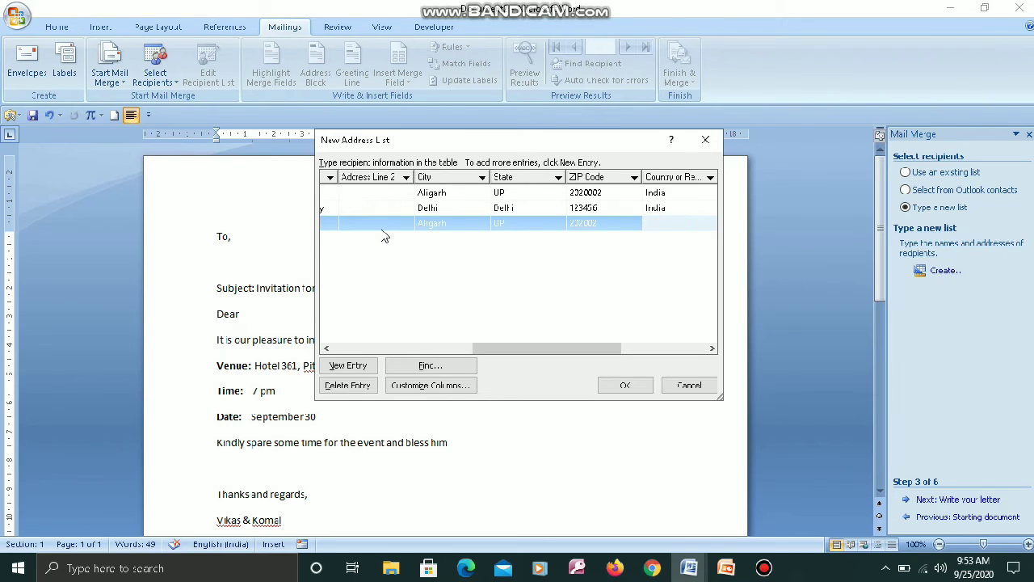
type("India")
key("Tab")
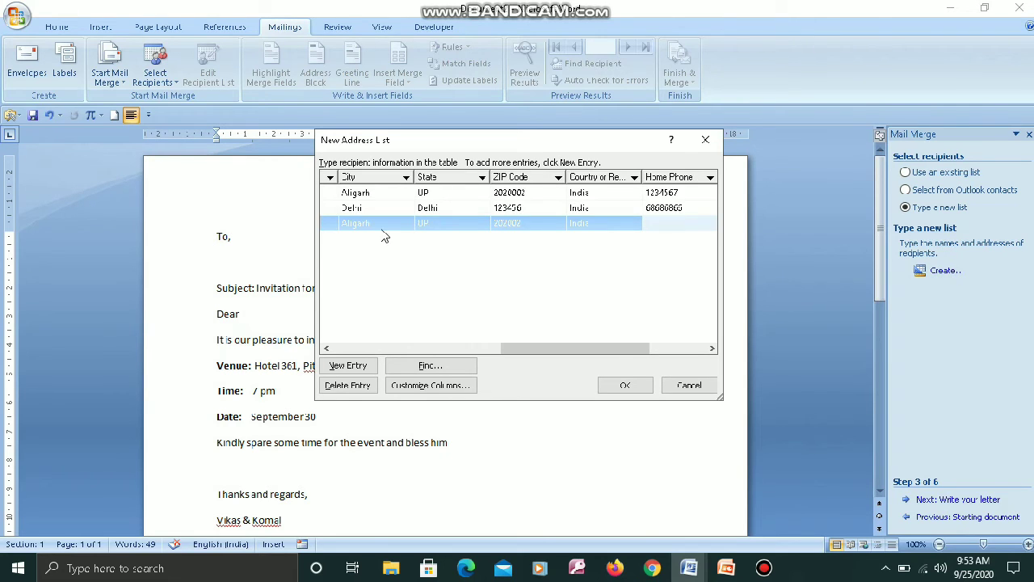
type("737979")
key("Tab")
type("9797979")
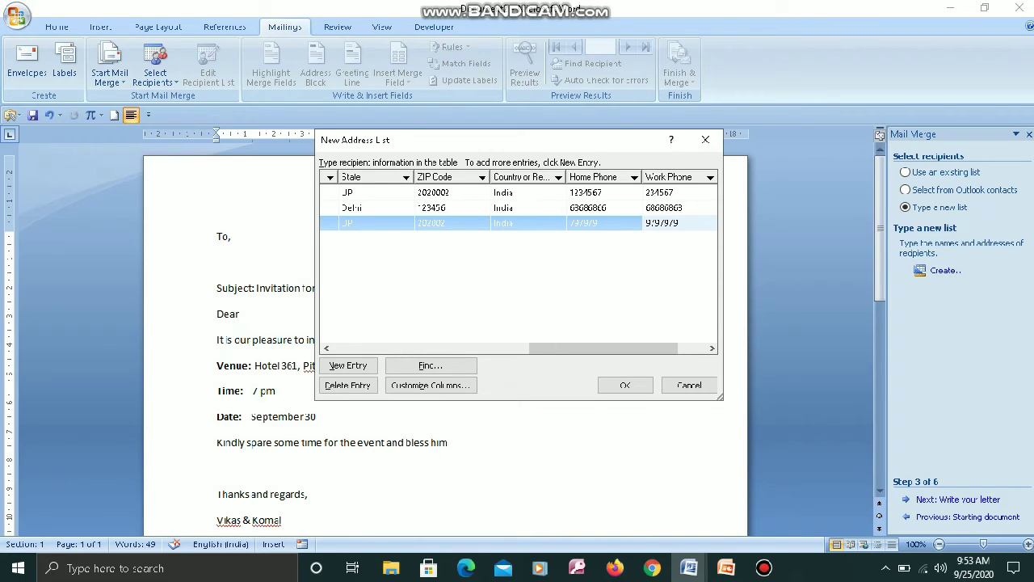
key("Tab")
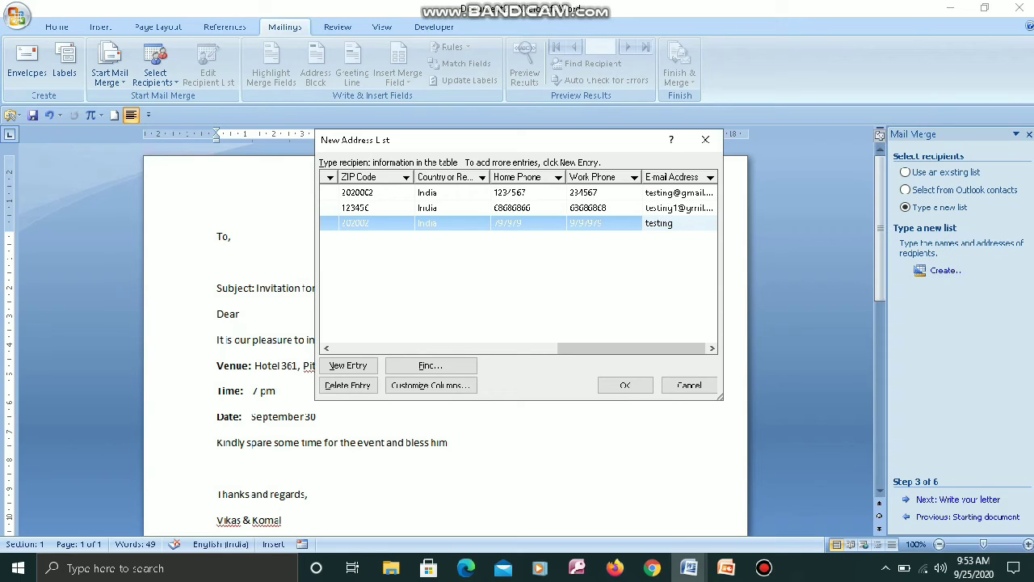
left_click(611, 387)
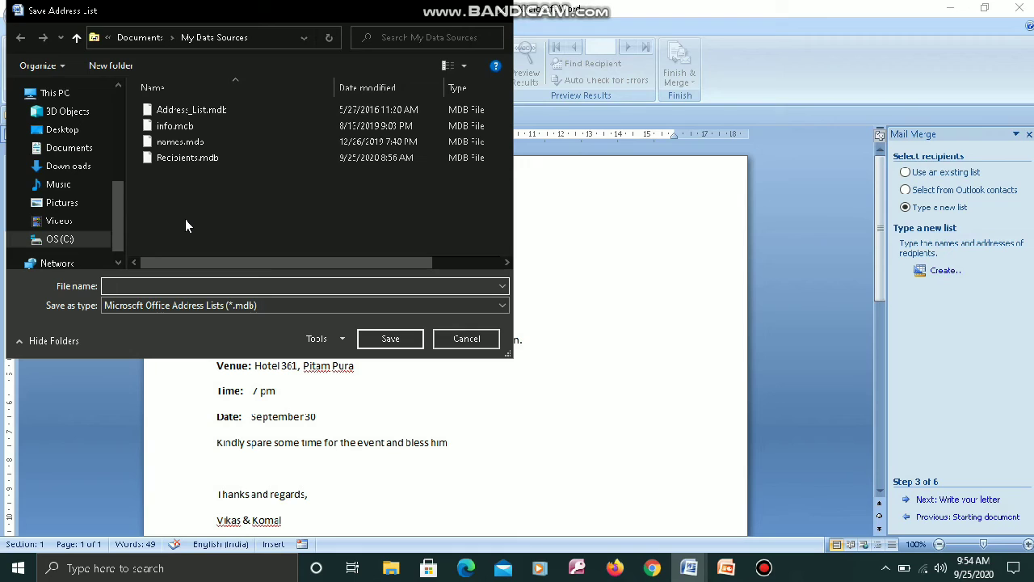
Save the address list as Recipients1 in My Data Sources.
type("Rec")
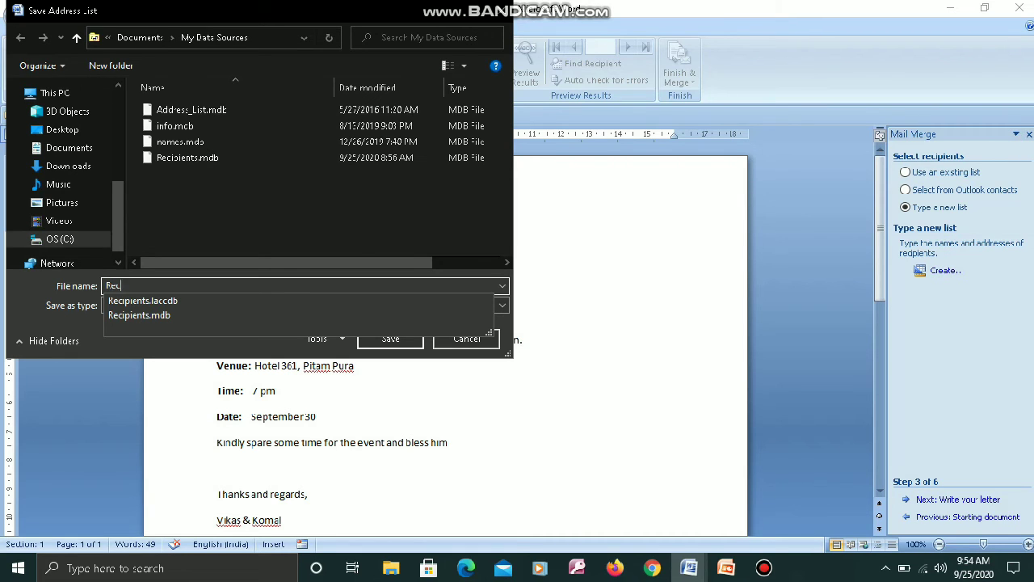
type("ipients1")
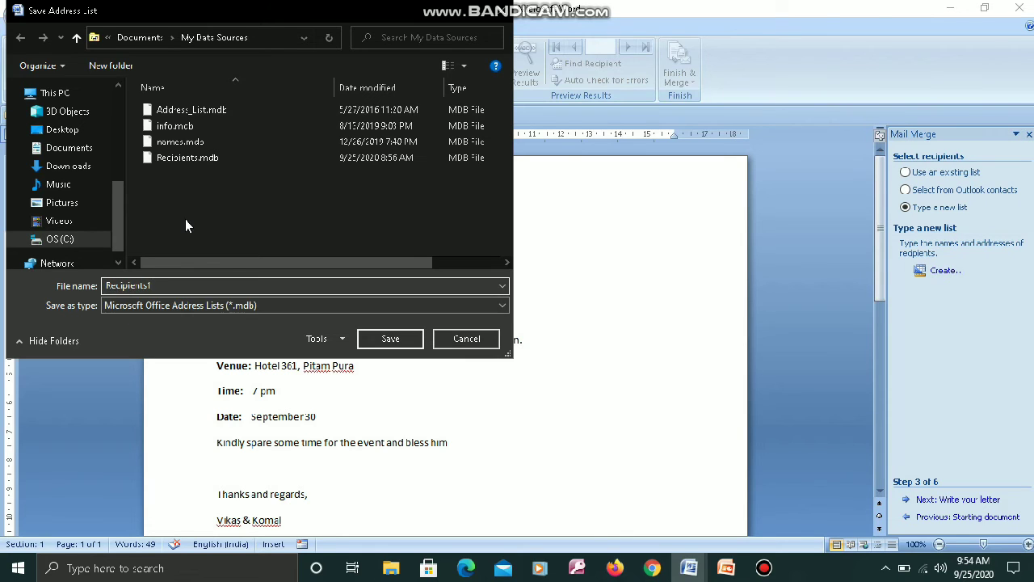
left_click(380, 338)
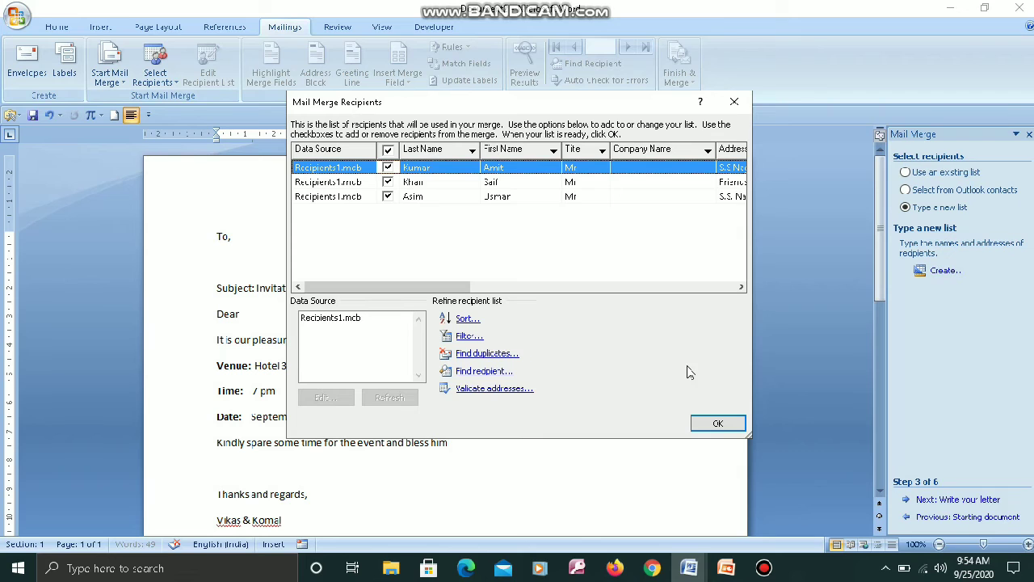
Confirm the three recipients in the Mail Merge Recipients dialog.
left_click(717, 426)
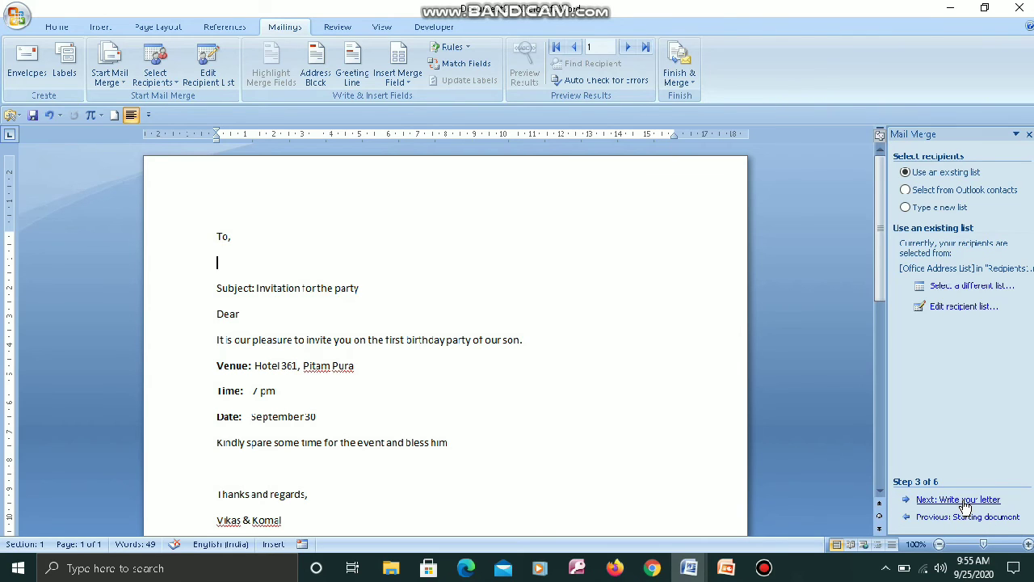
Go to the Write your letter step and insert «Title», «First_Name» and «Last_Name» under 'To,'.
left_click(962, 501)
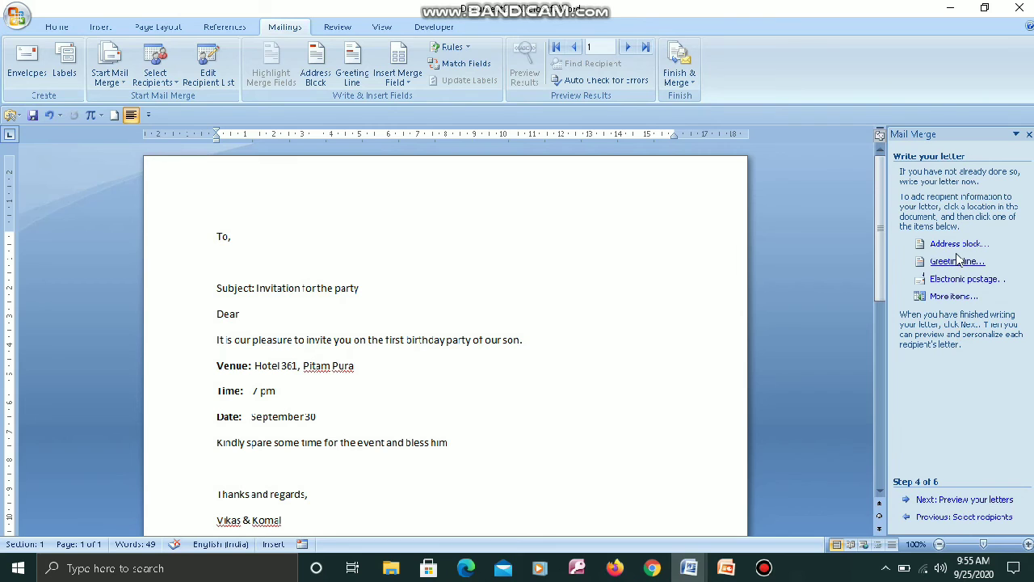
left_click(954, 296)
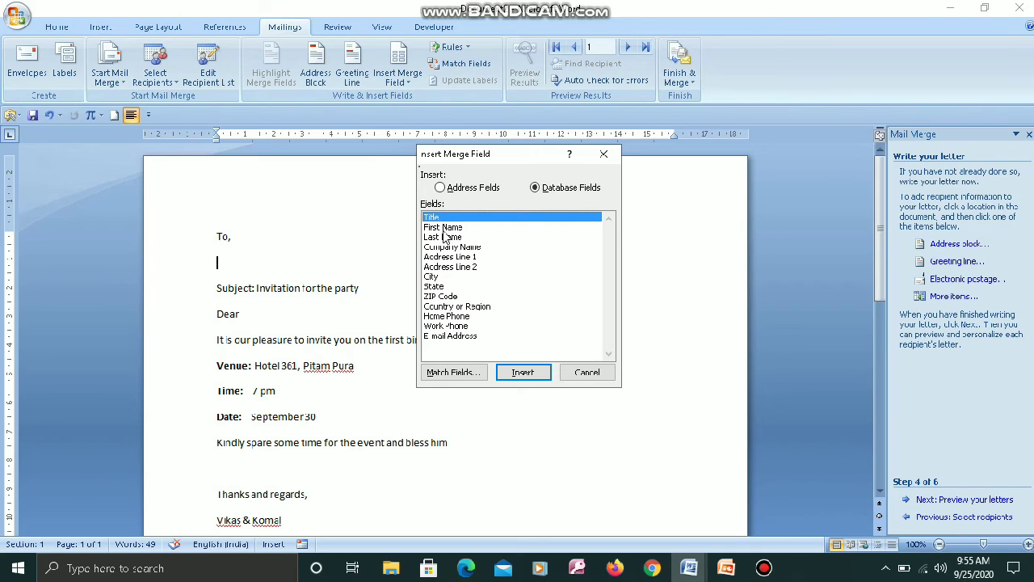
left_click(521, 374)
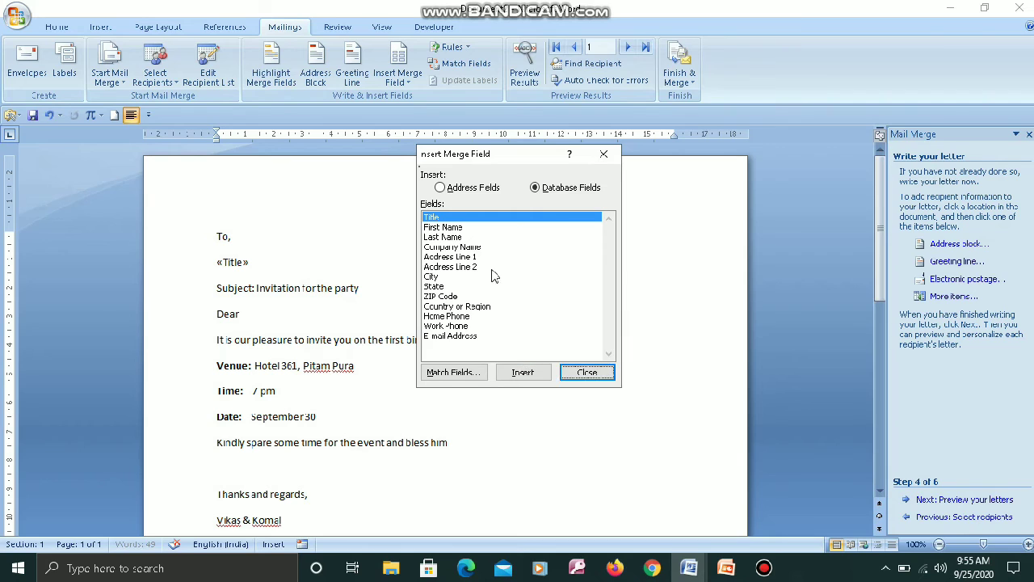
left_click(446, 227)
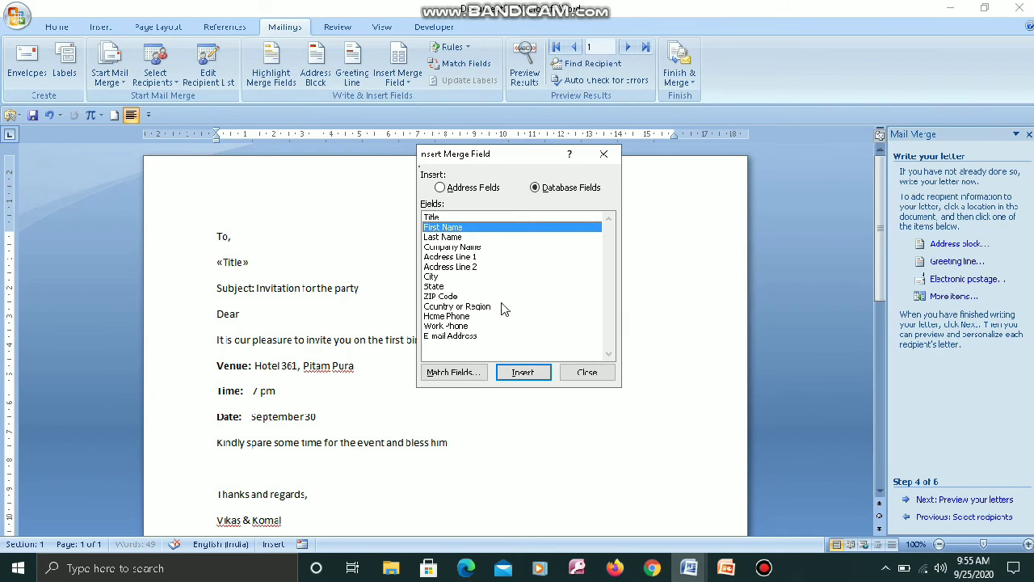
left_click(523, 373)
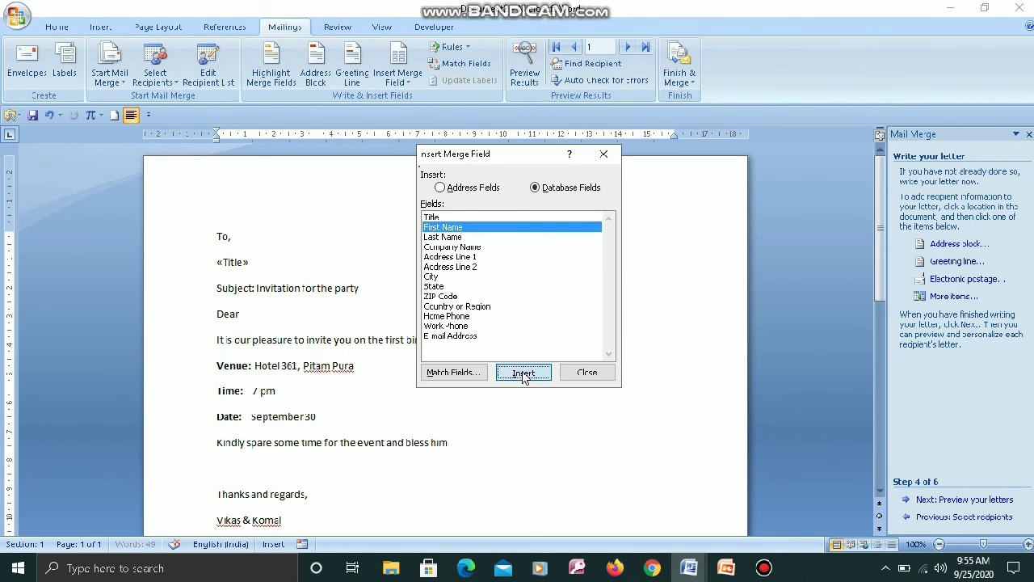
left_click(458, 239)
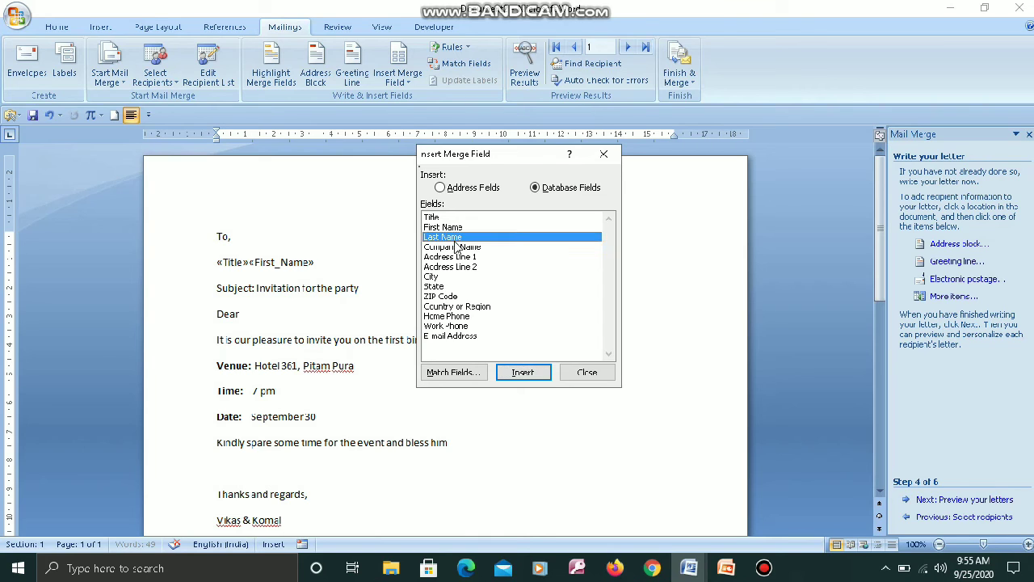
left_click(522, 372)
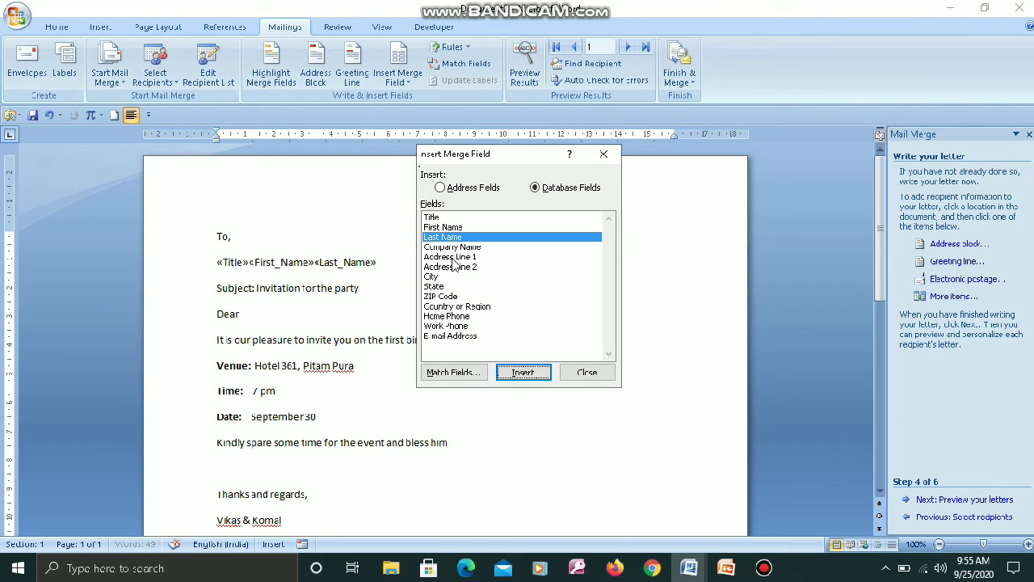
left_click(586, 374)
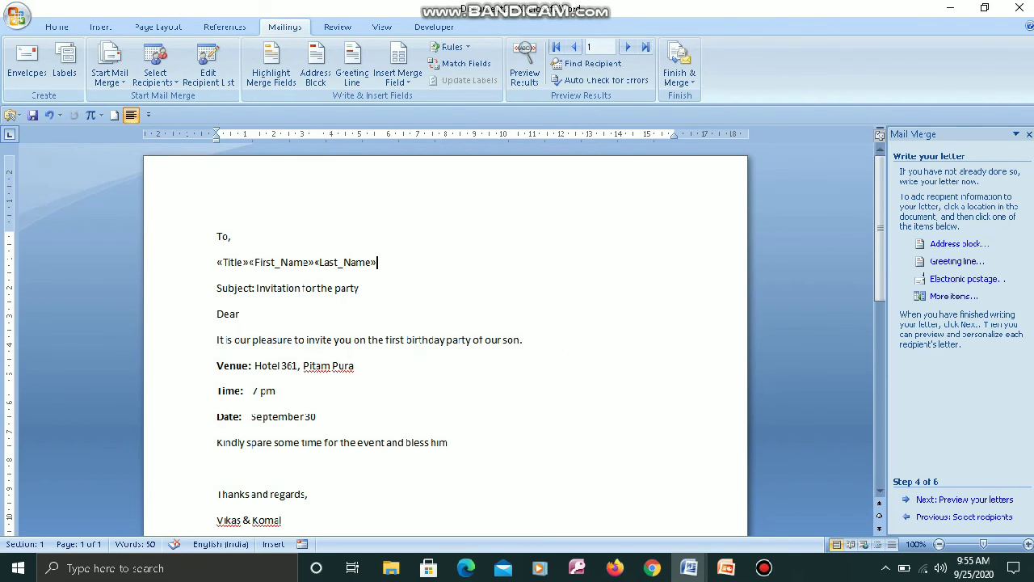
On a new line below the name, insert the «Address_Line_1» and «City» merge fields.
key("Return")
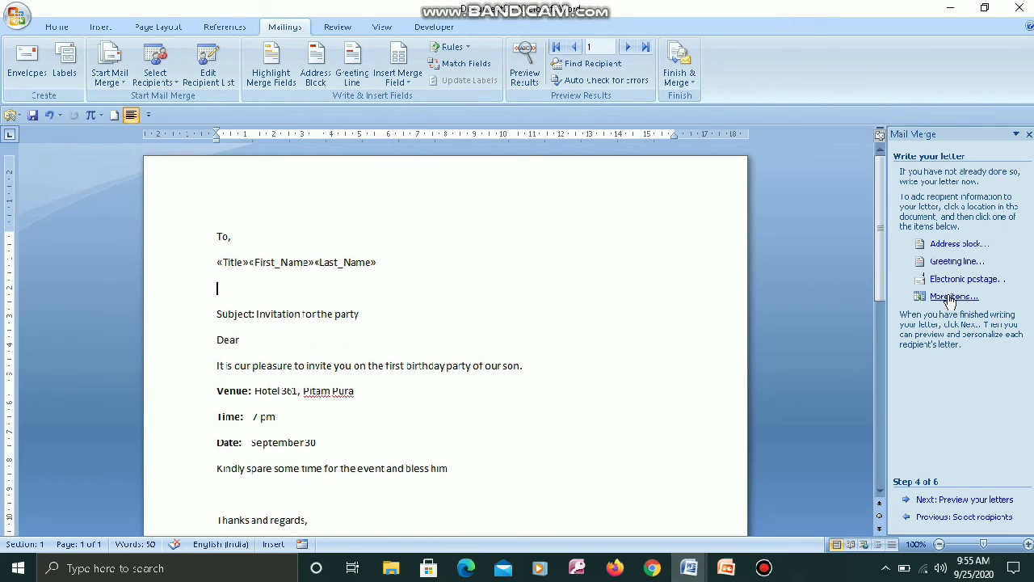
left_click(950, 297)
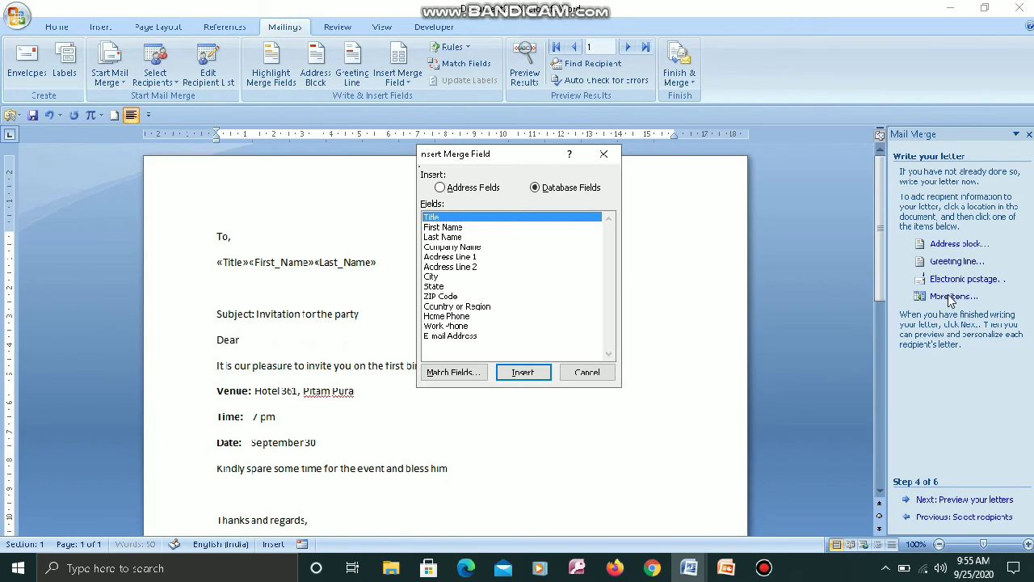
left_click(445, 258)
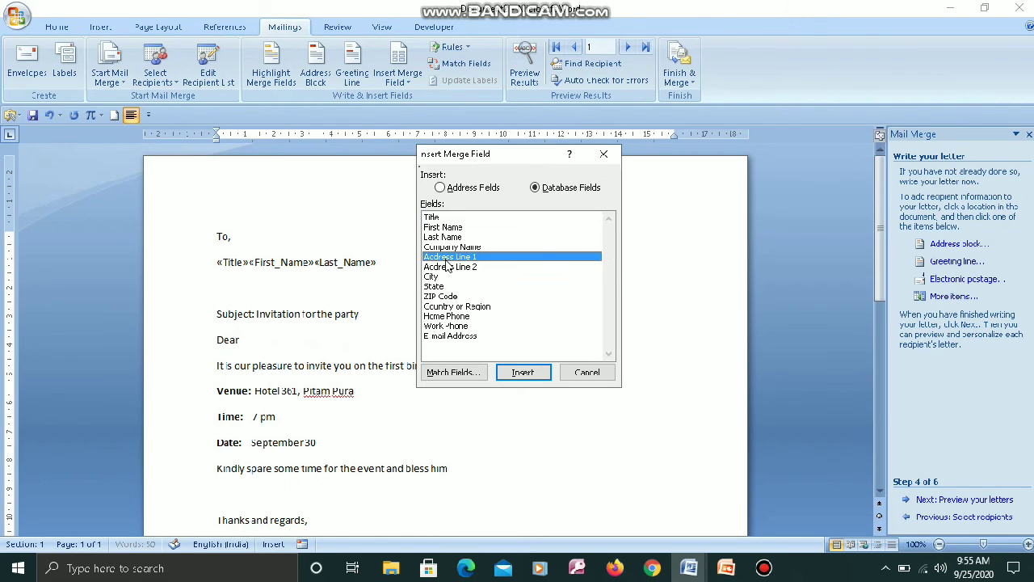
left_click(539, 376)
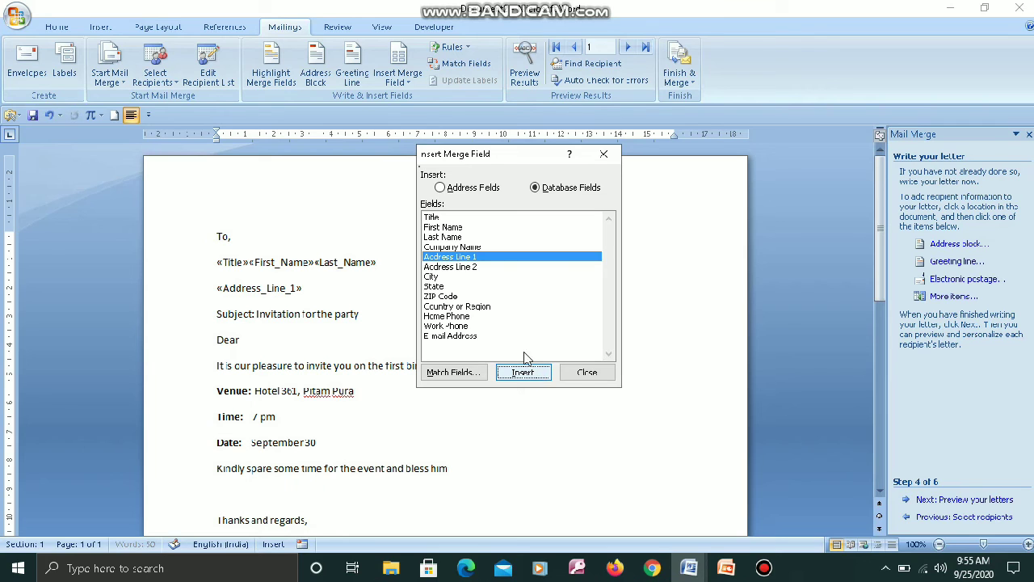
left_click(610, 9)
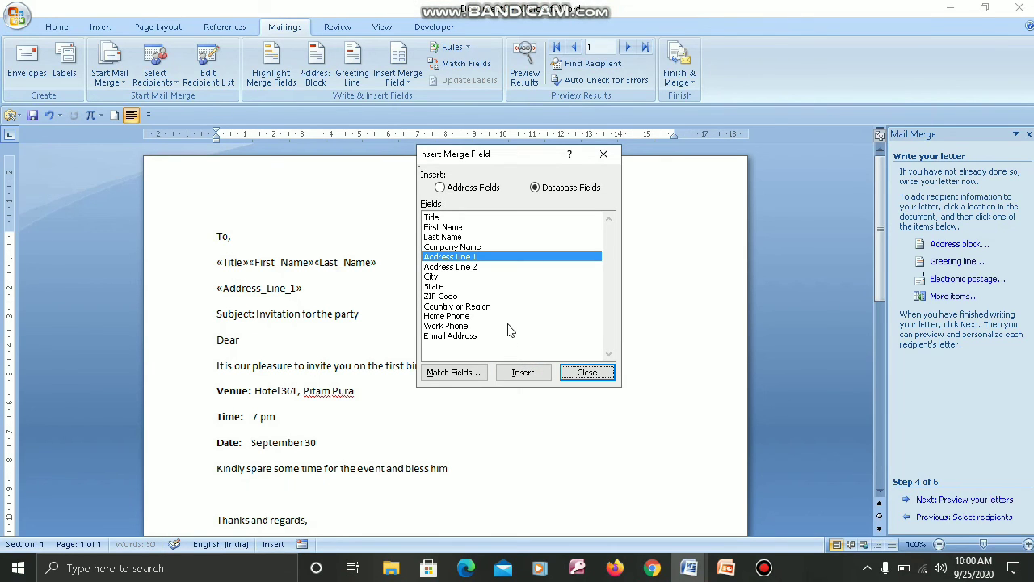
left_click(433, 277)
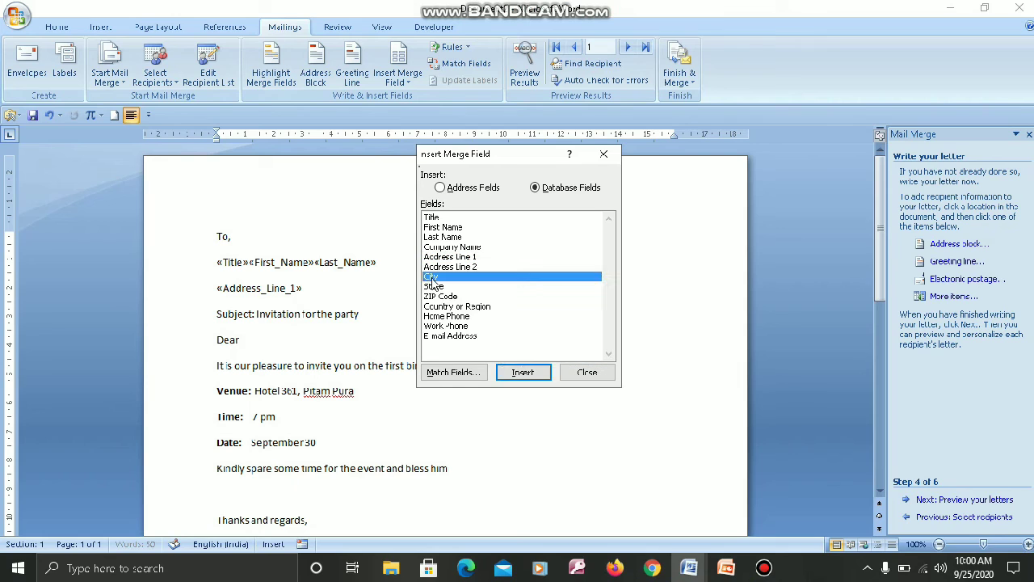
left_click(530, 377)
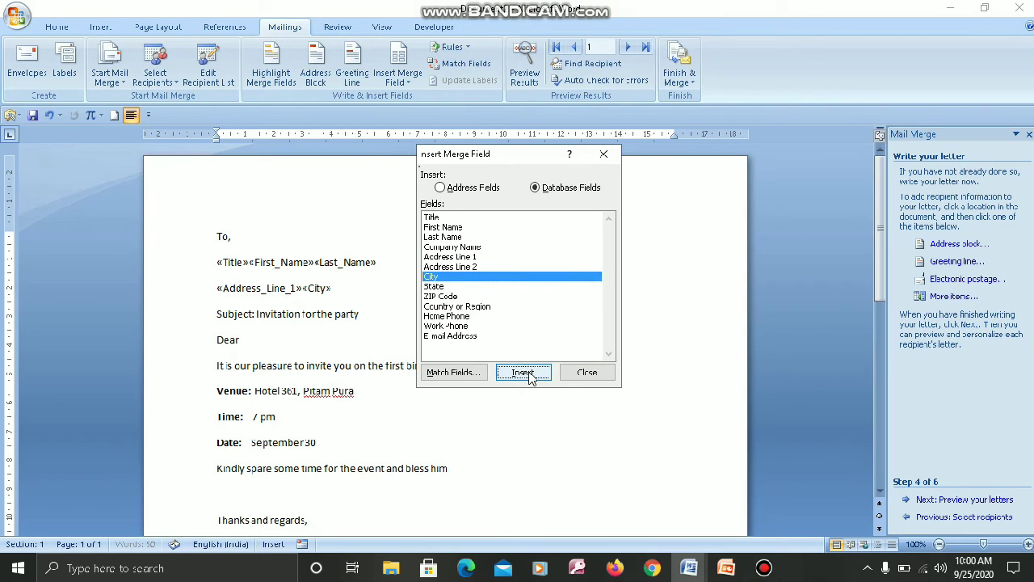
Add «State» and «ZIP_Code» to the address line, then start a new line below it.
left_click(438, 288)
left_click(526, 380)
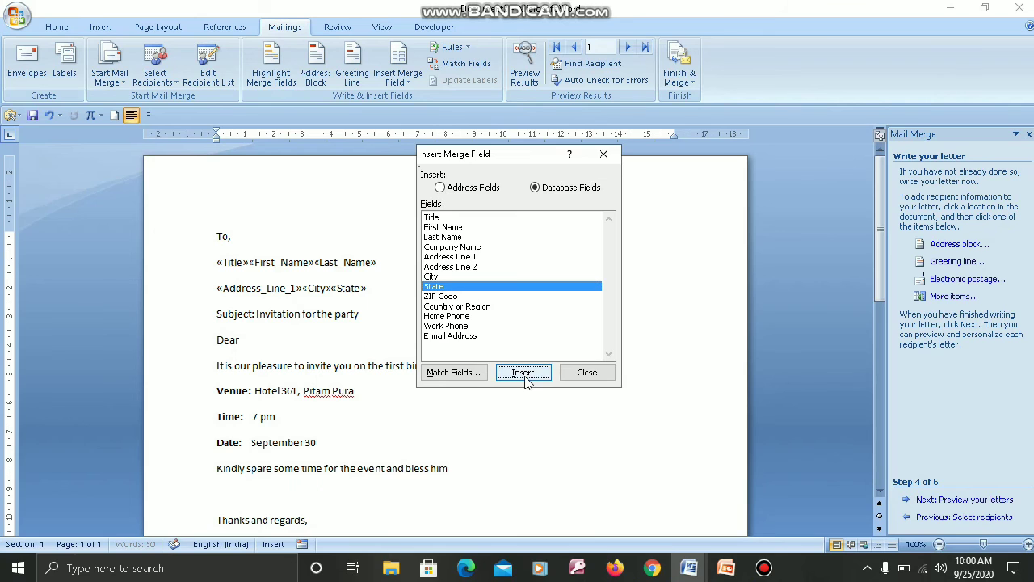
left_click(453, 297)
left_click(522, 373)
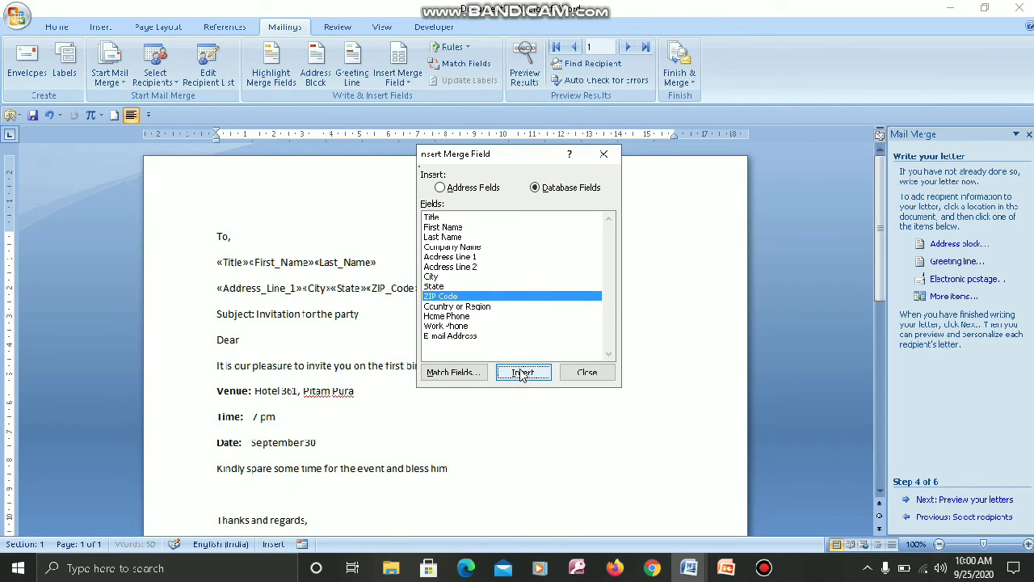
left_click(602, 374)
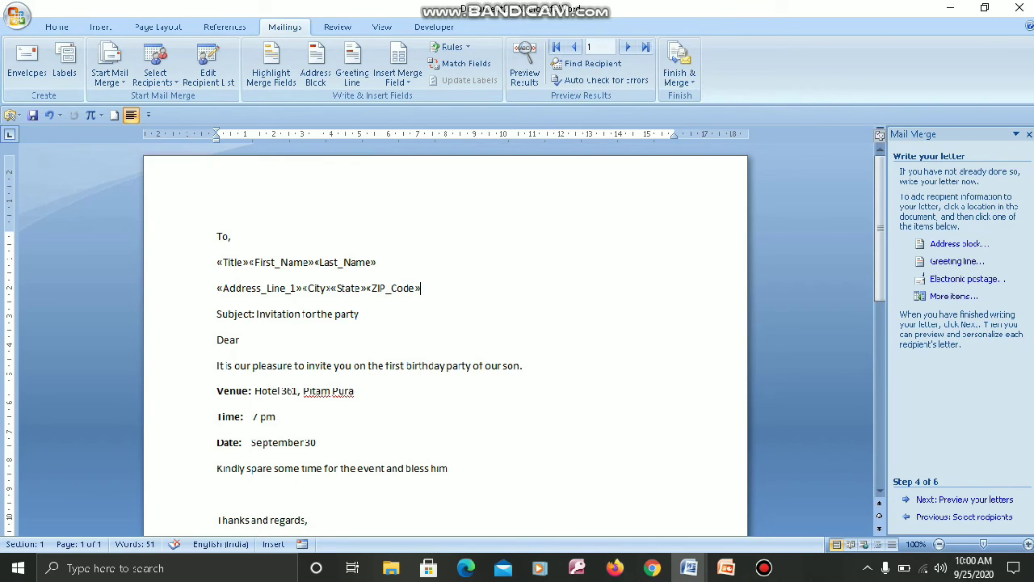
key("Return")
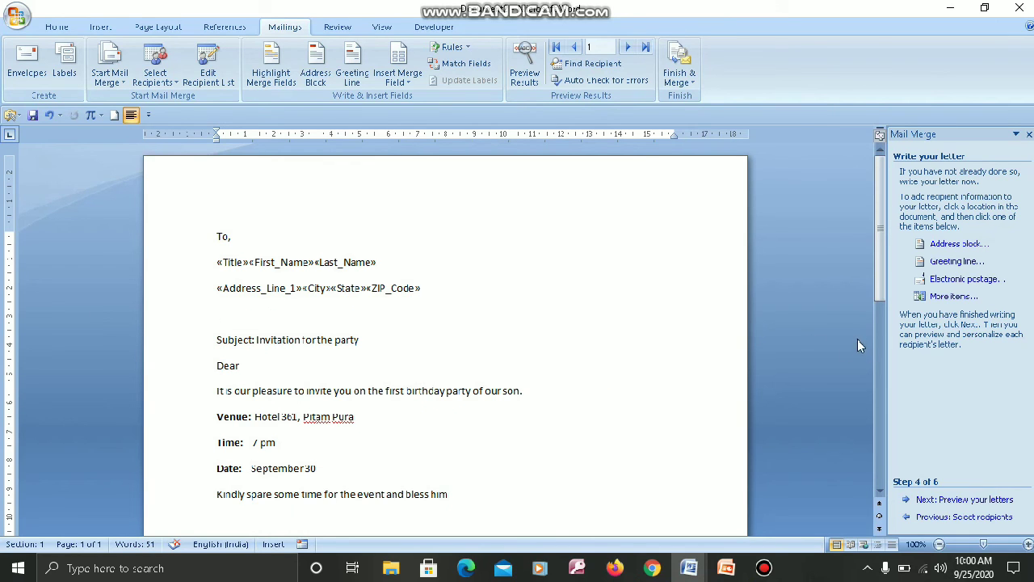
Insert the «Country_or_Region» merge field and start a new line below it.
left_click(951, 295)
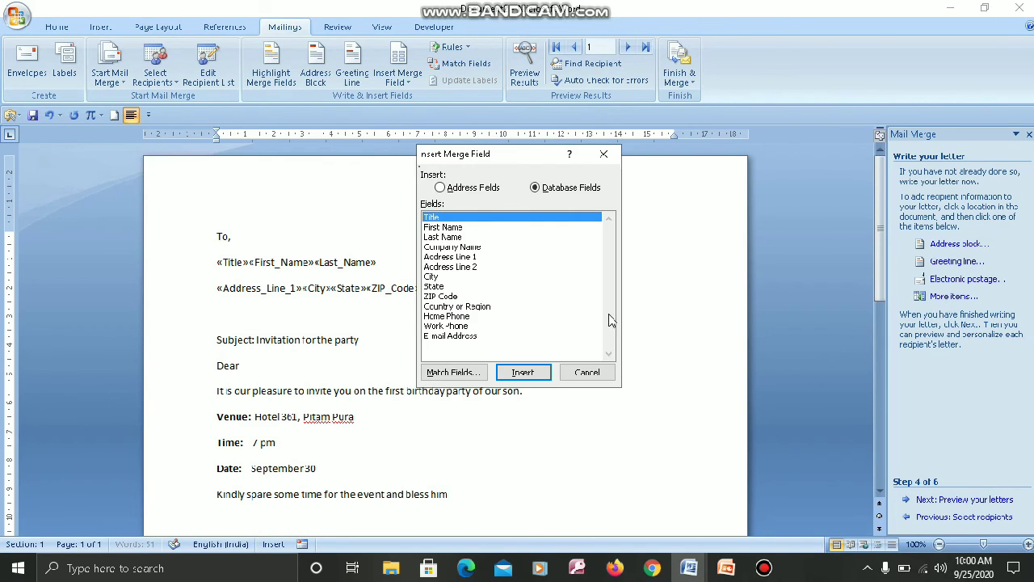
left_click(476, 307)
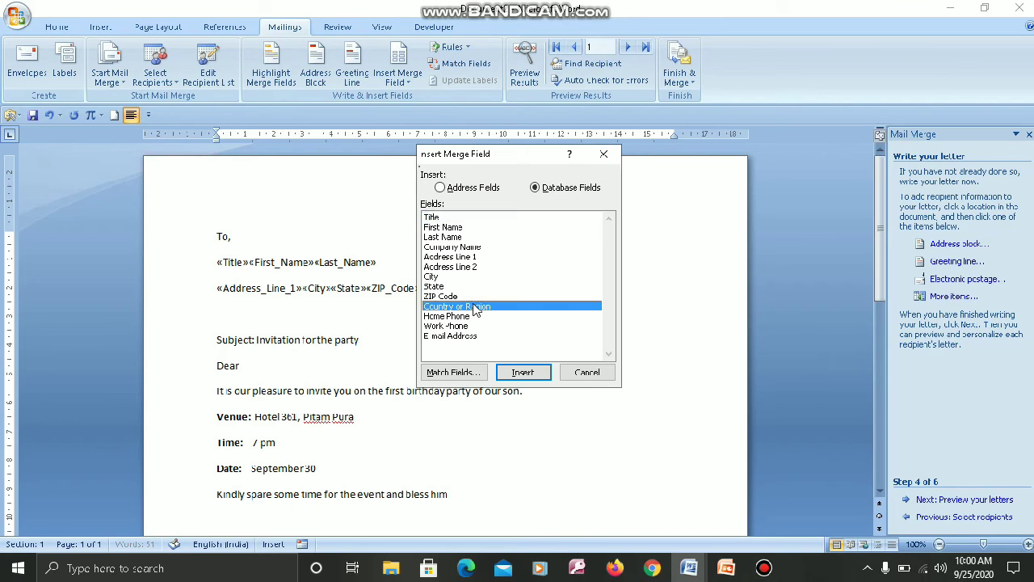
left_click(529, 375)
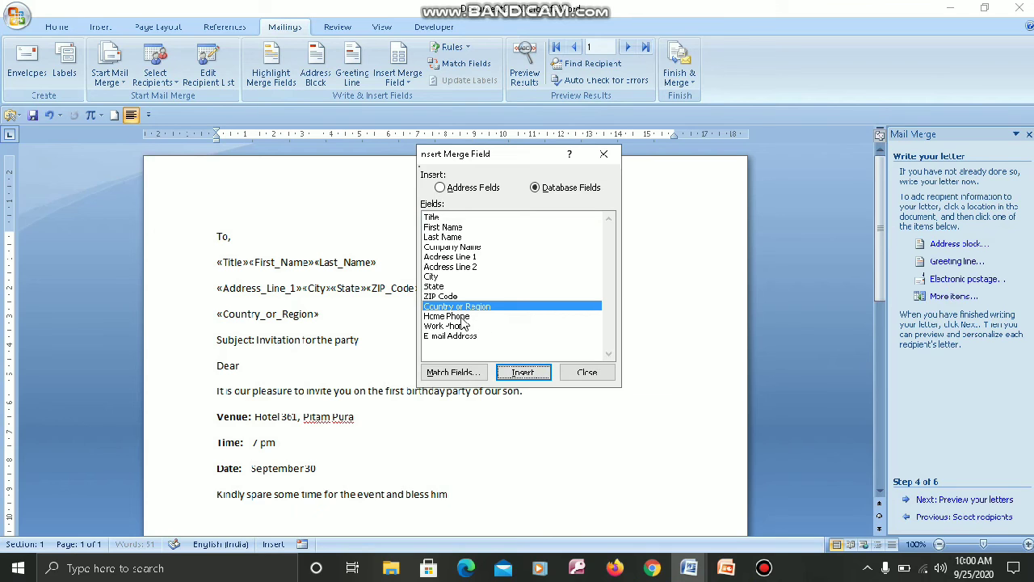
left_click(605, 376)
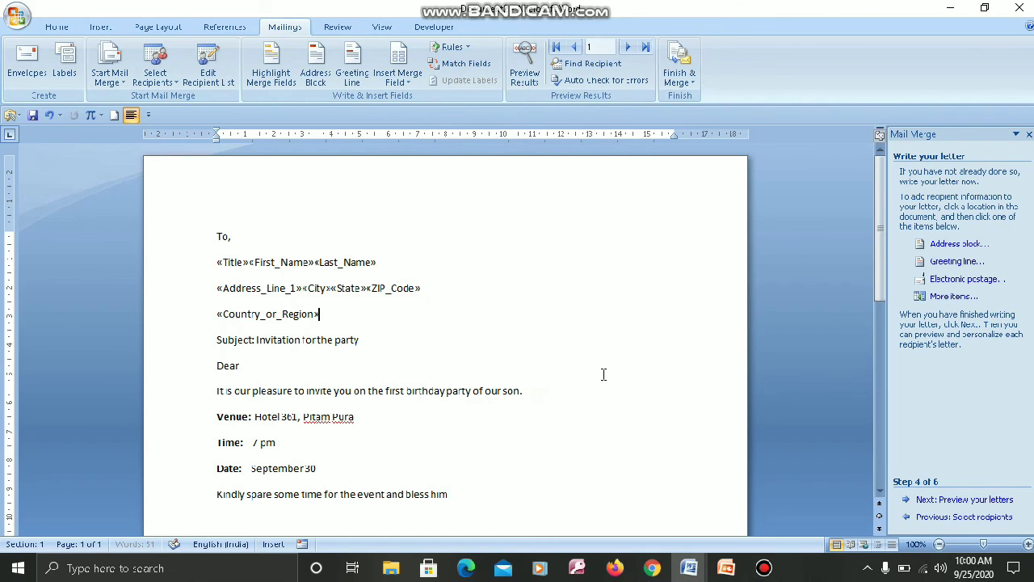
key("Return")
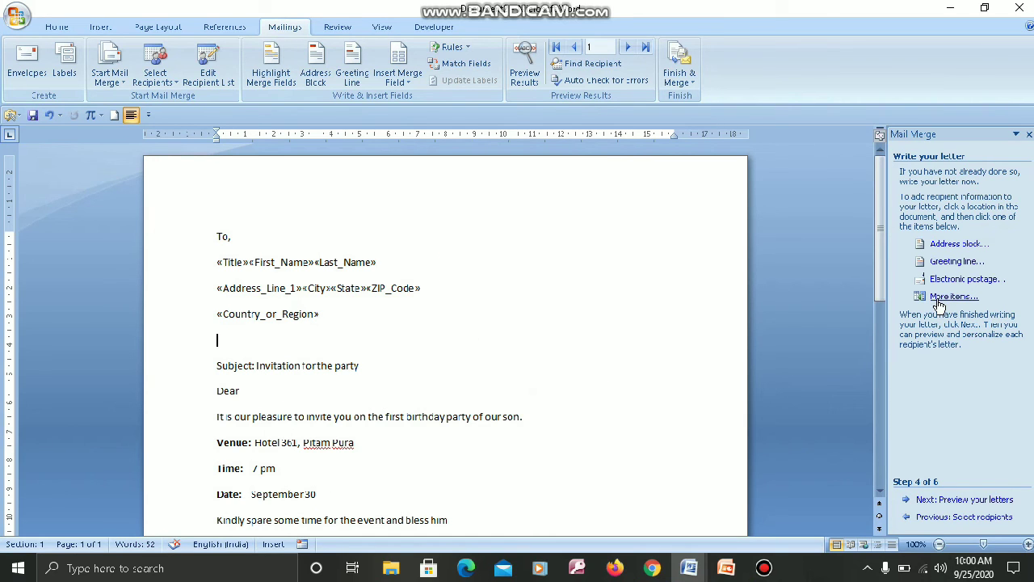
Insert the «Home_Phone» merge field and start a new line below it.
left_click(942, 297)
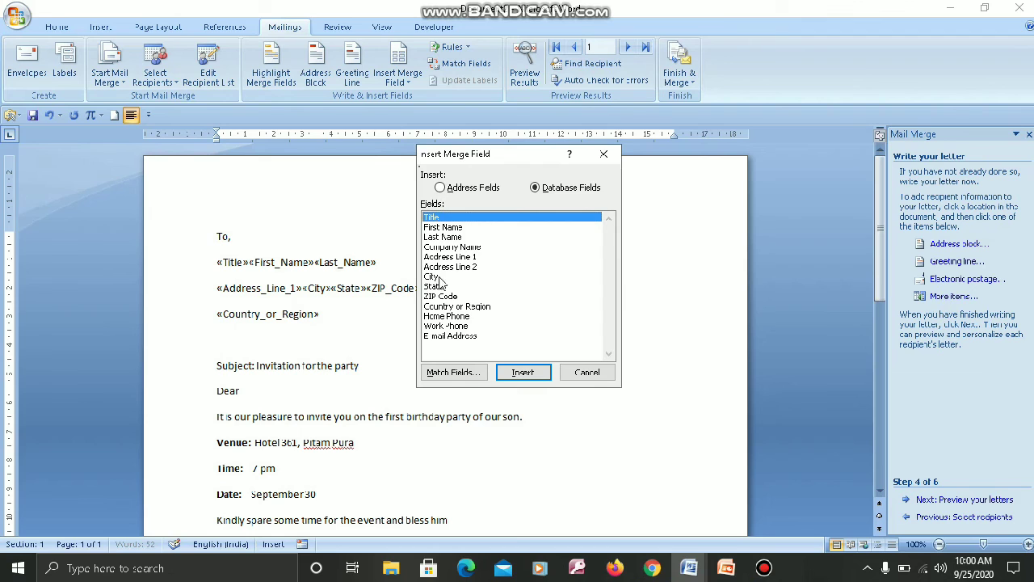
left_click(454, 315)
left_click(521, 371)
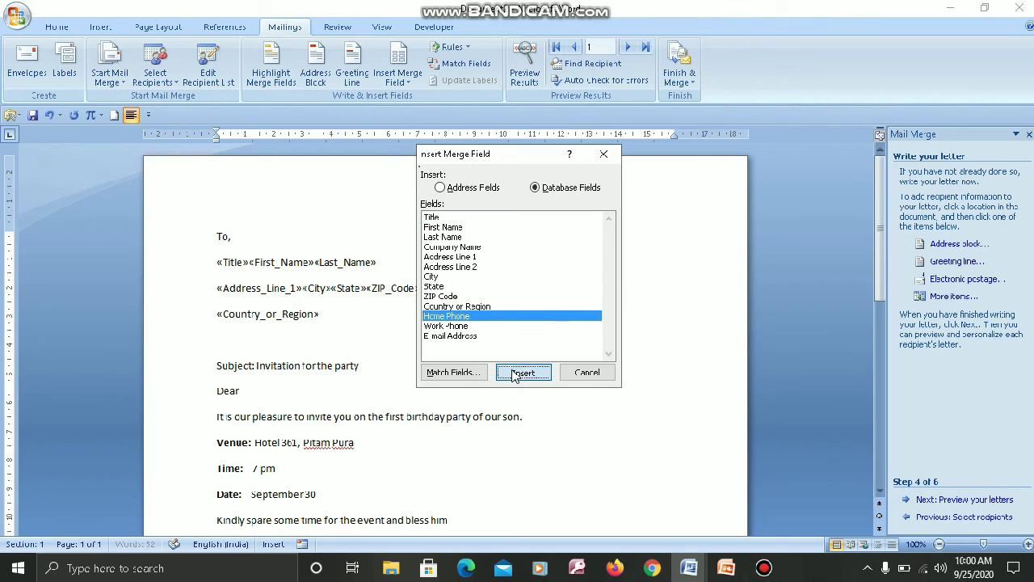
left_click(458, 326)
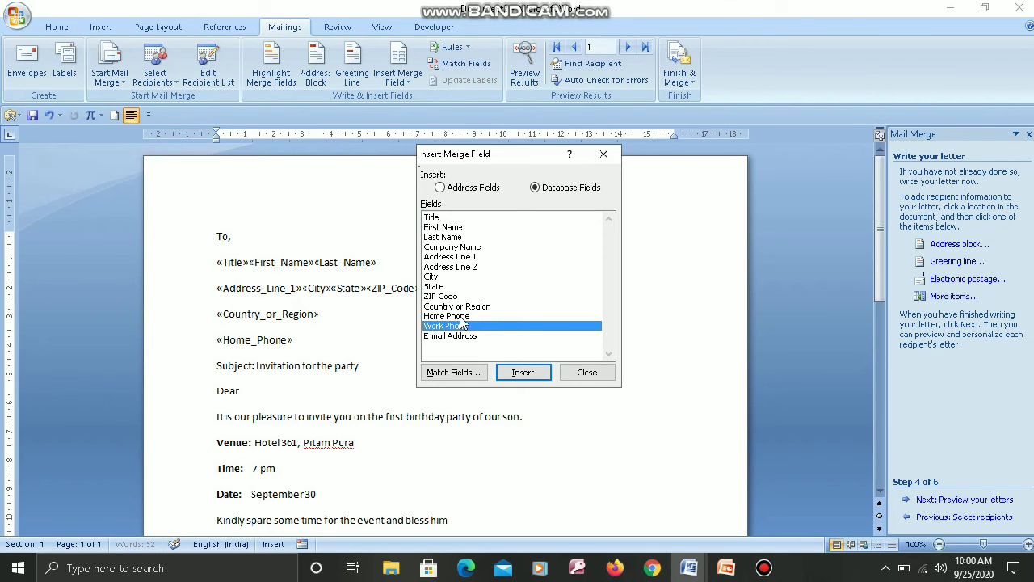
left_click(588, 373)
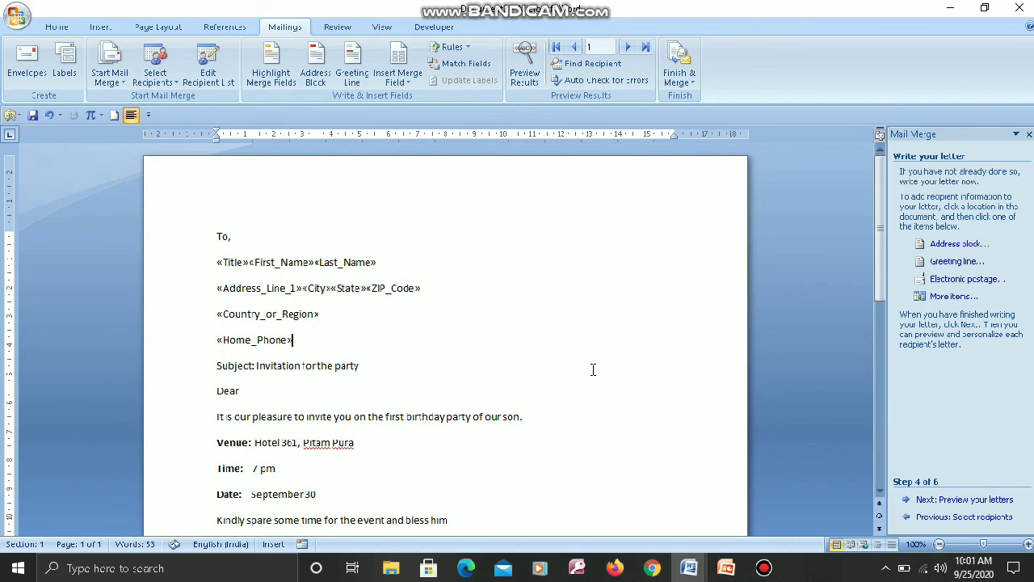
key("Return")
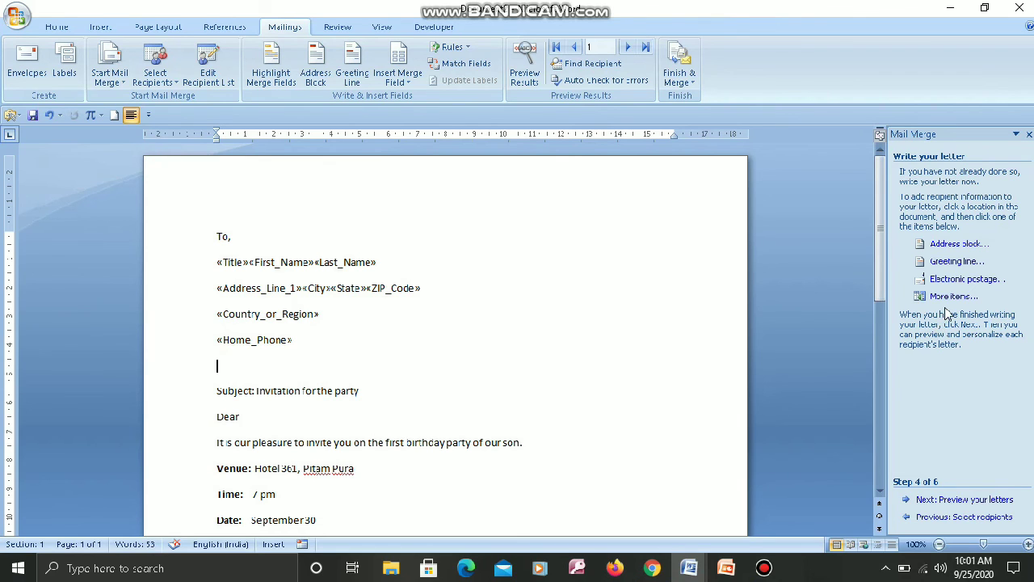
Insert the «Work_Phone» merge field and start a new line below it.
left_click(945, 299)
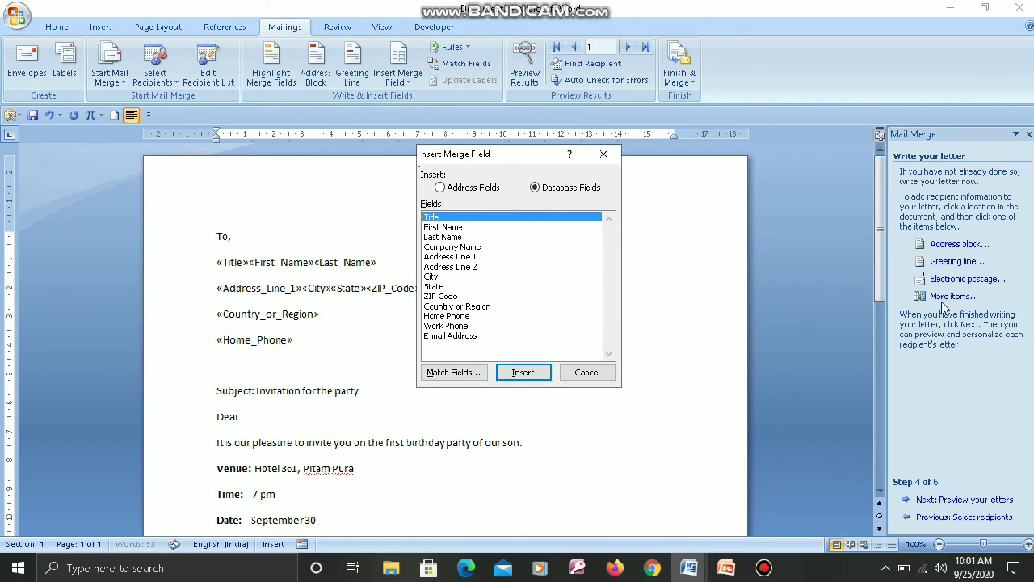
left_click(456, 327)
left_click(531, 375)
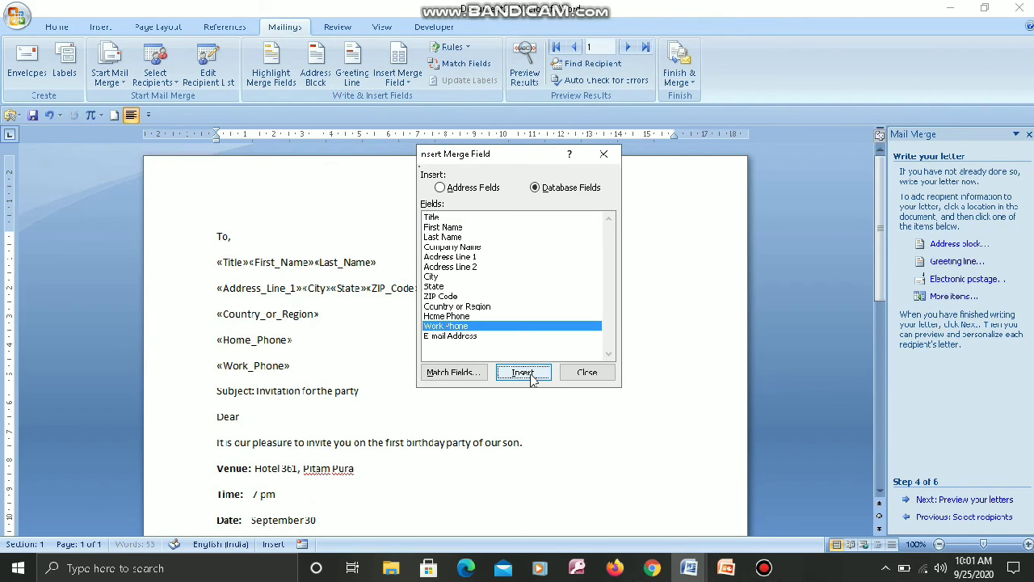
left_click(588, 372)
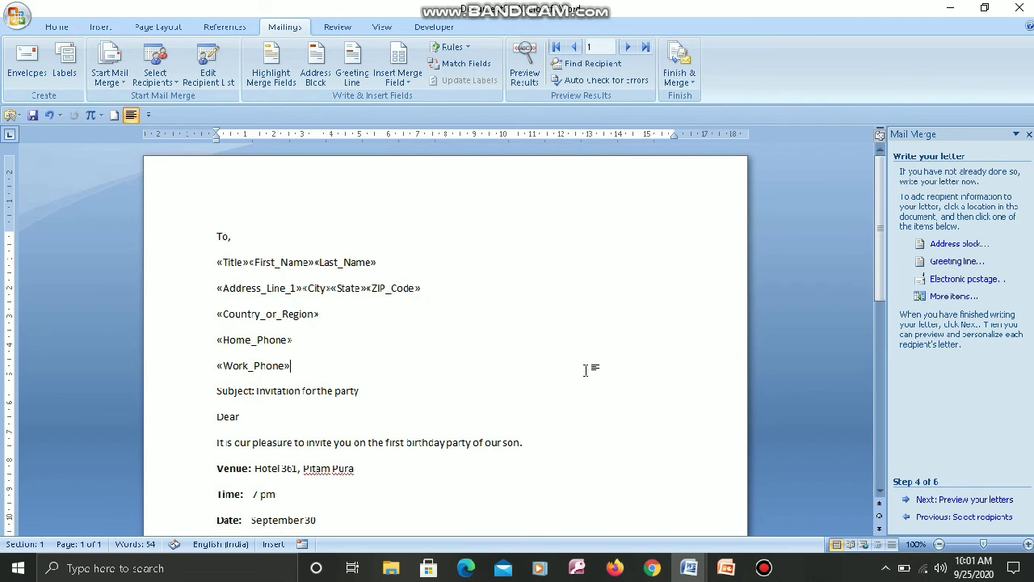
key("Return")
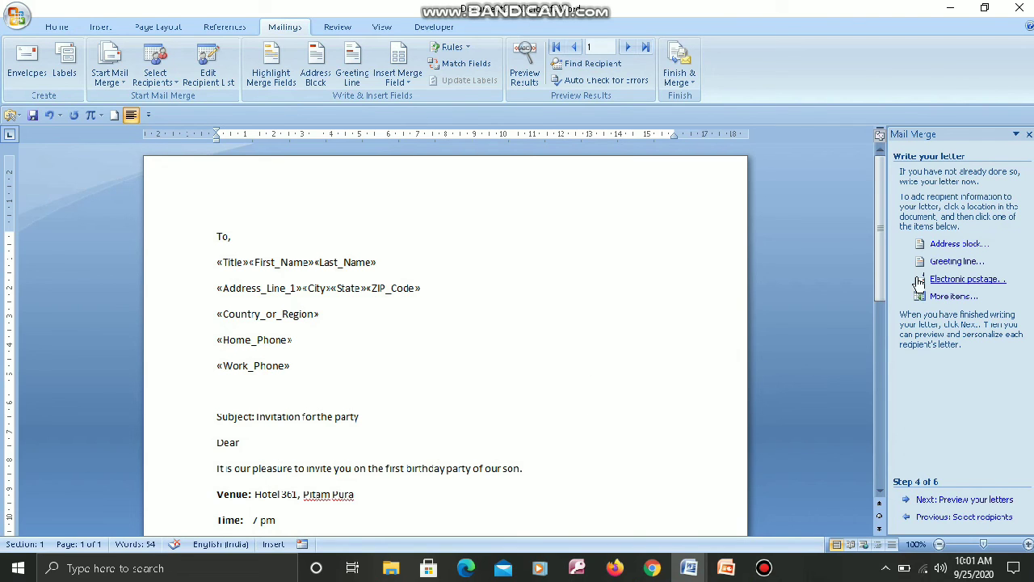
Insert the «Email_Address» merge field on the last line.
left_click(941, 297)
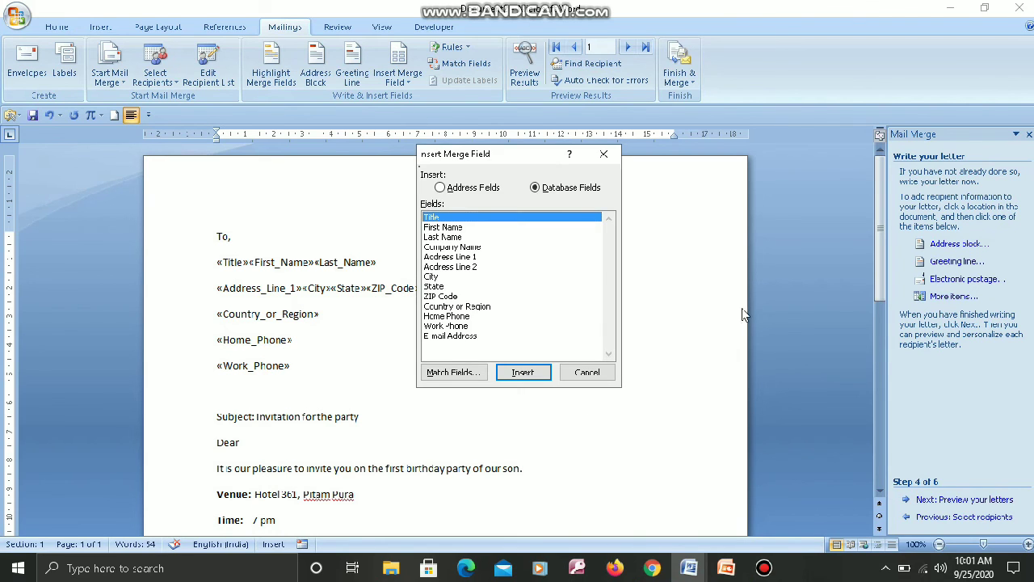
left_click(449, 336)
left_click(523, 372)
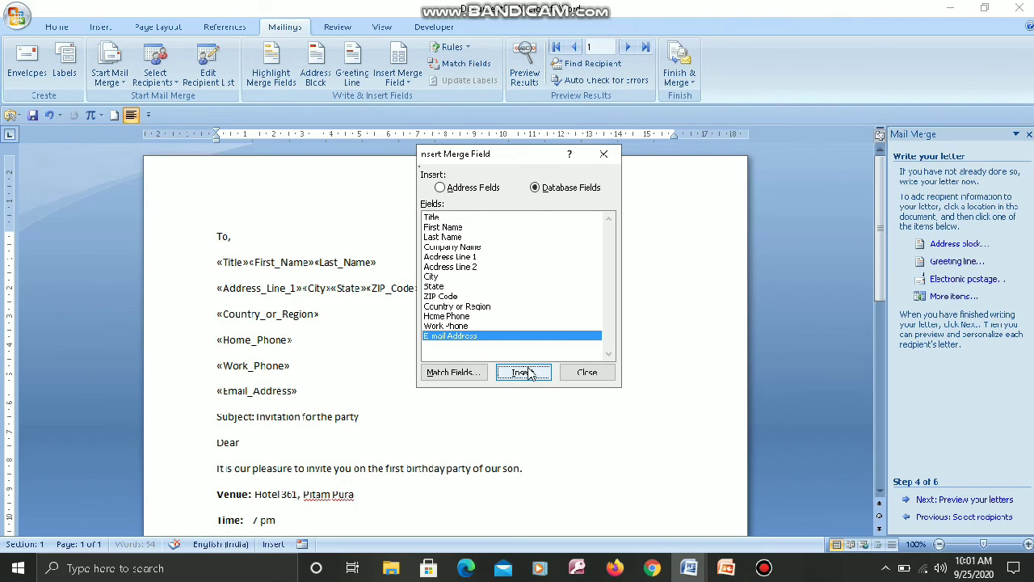
left_click(605, 378)
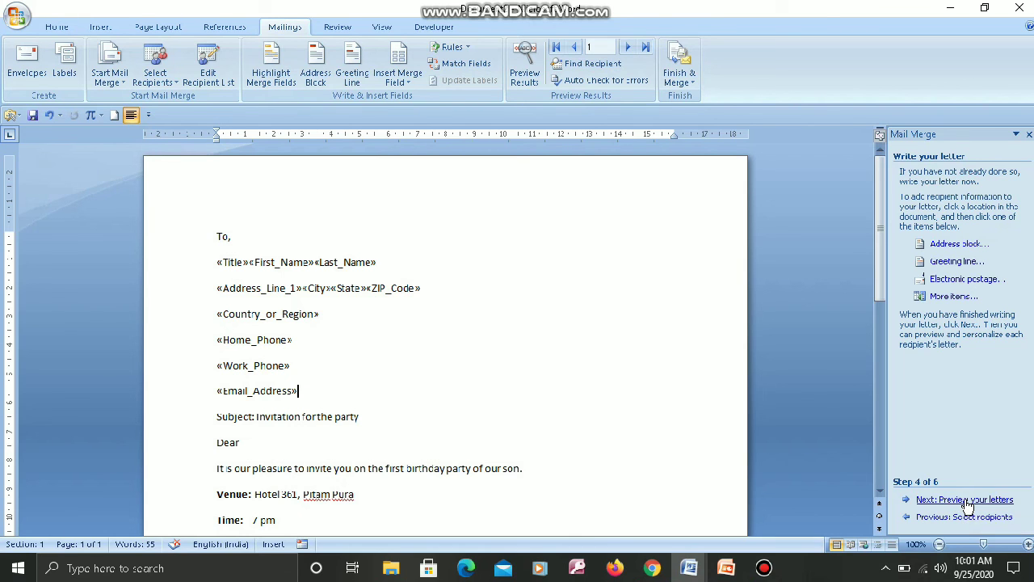
Preview the merged letters and step forward twice with Next Record.
left_click(967, 501)
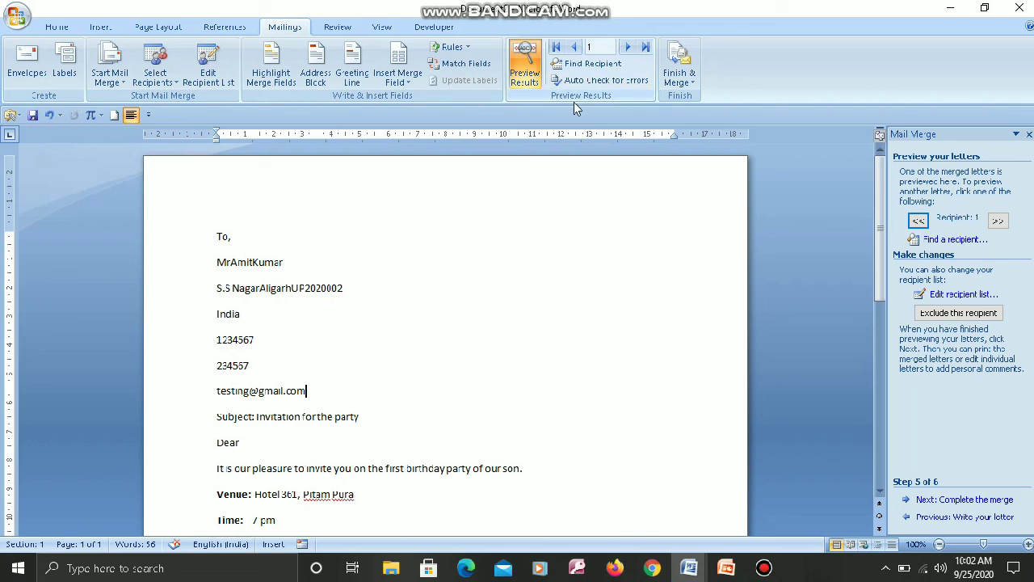
left_click(628, 48)
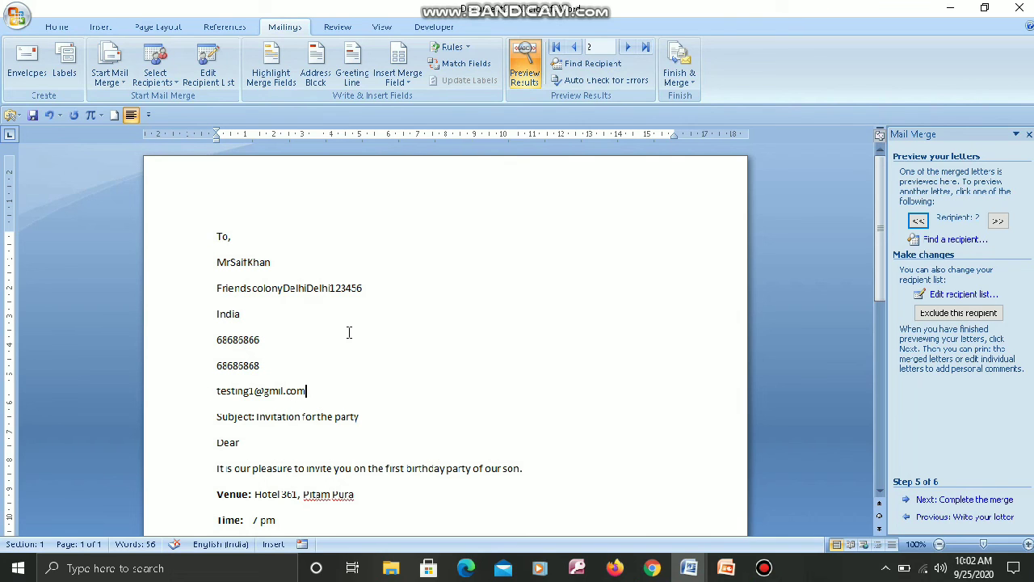
left_click(629, 50)
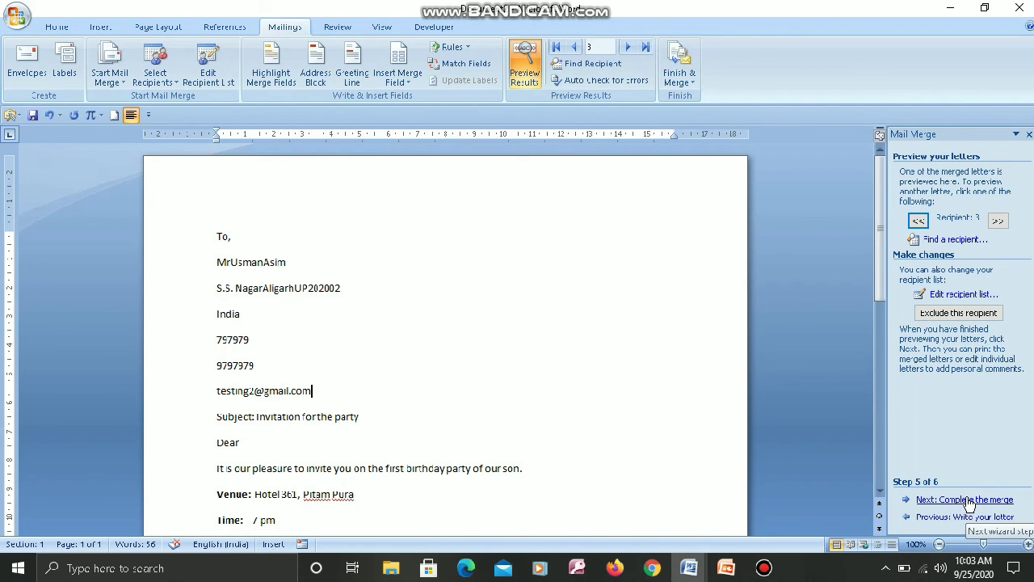
Advance to Complete the merge and flip the preview back to recipient record 1.
left_click(967, 500)
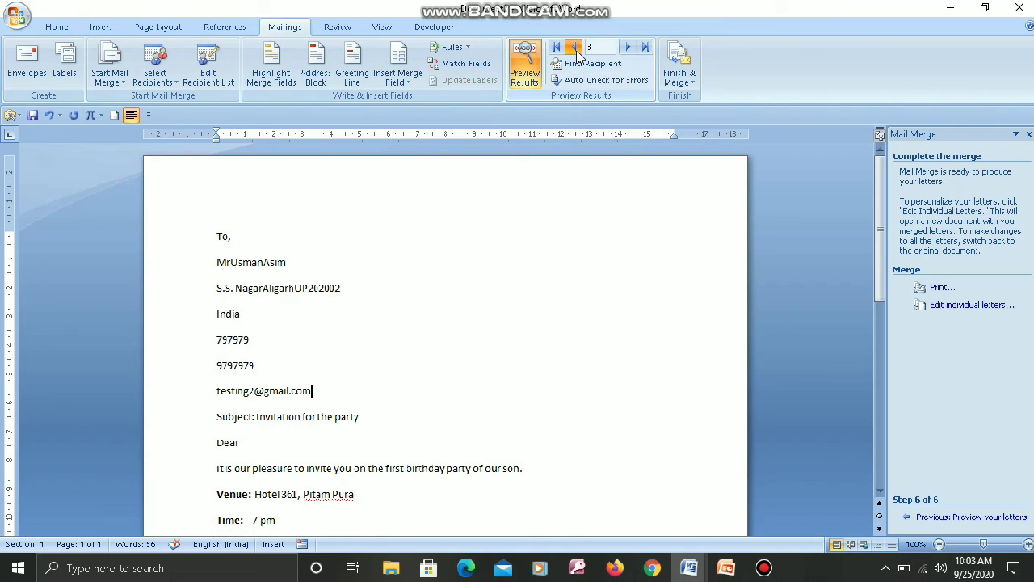
left_click(574, 47)
left_click(574, 47)
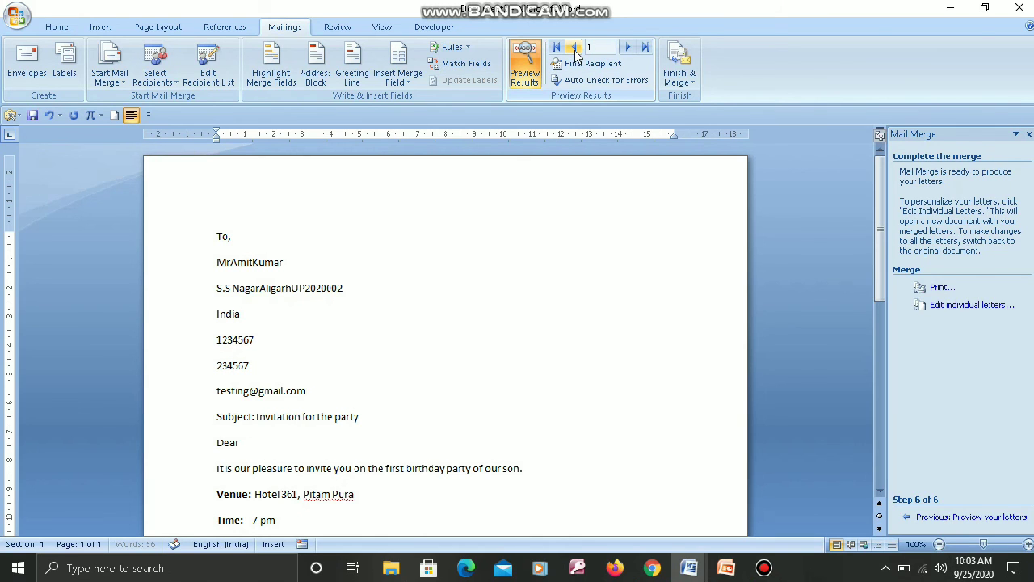
left_click(627, 48)
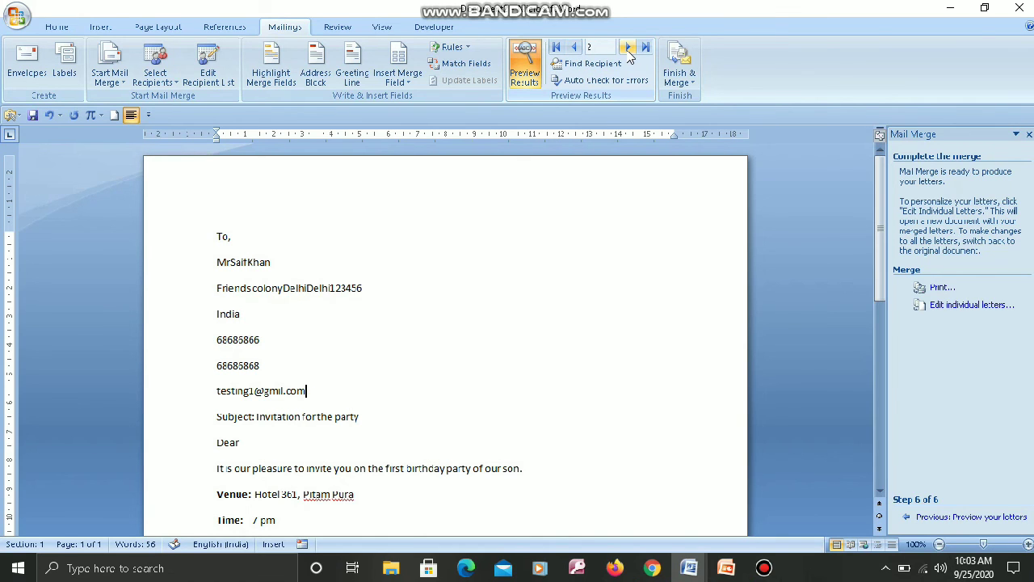
left_click(574, 48)
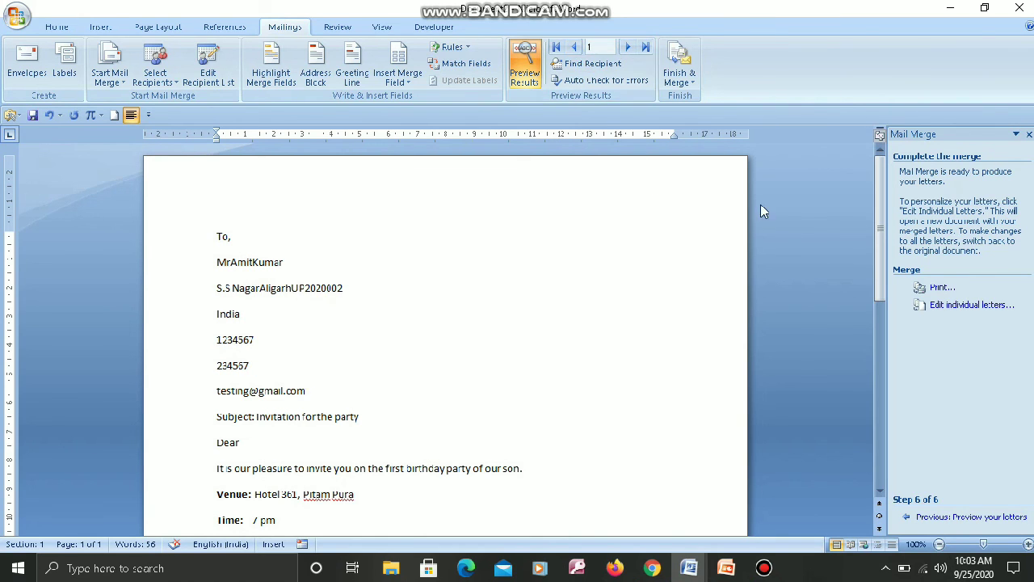
mouse_move(881, 211)
left_mouse_down()
mouse_move(895, 307)
mouse_move(889, 215)
left_mouse_up()
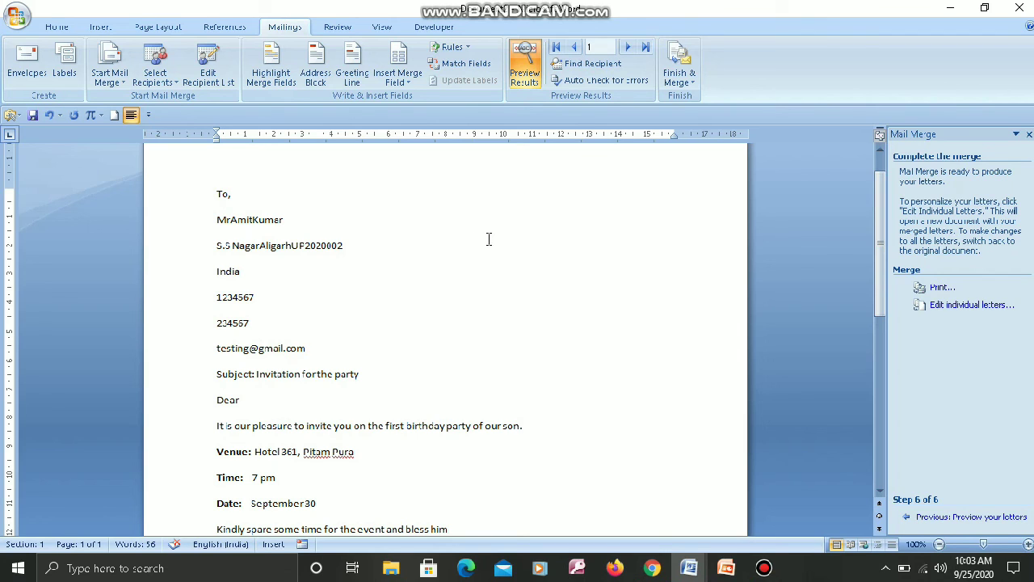
mouse_move(507, 6)
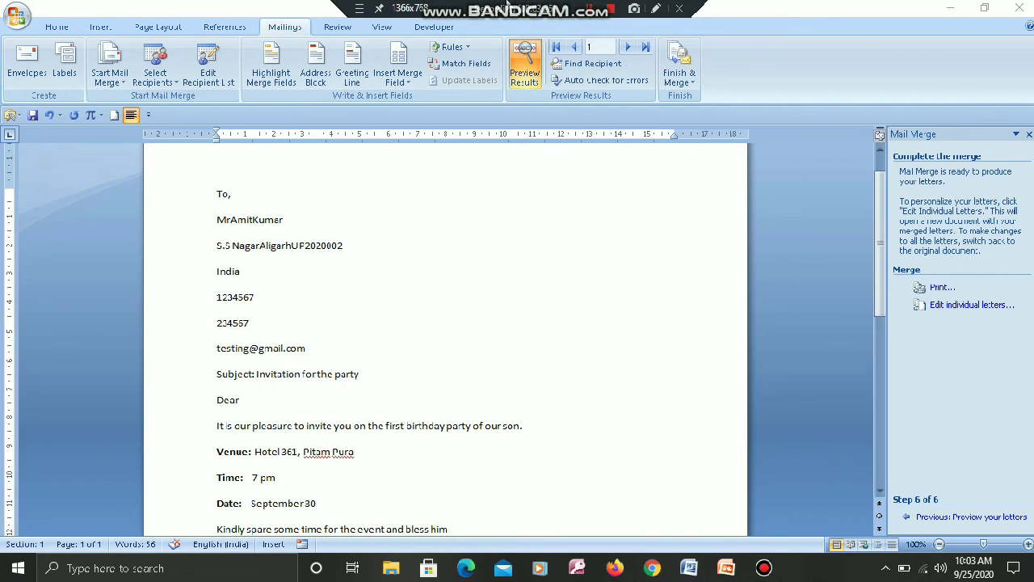